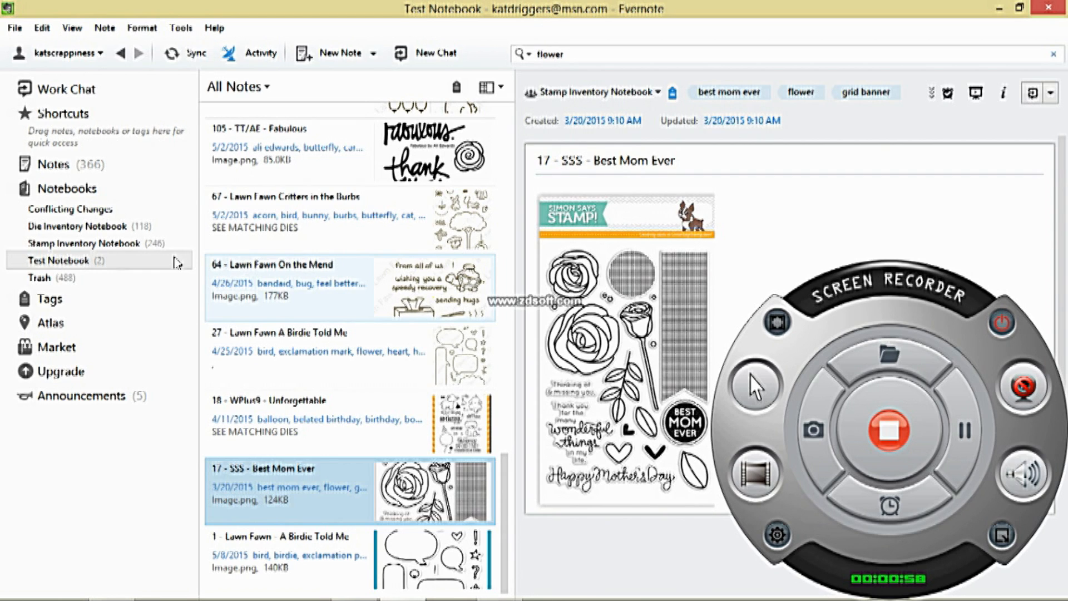
Step: Delete the existing Test Notebook along with its notes and get the screen recorder panel out of the way
click(86, 263)
right_click(86, 264)
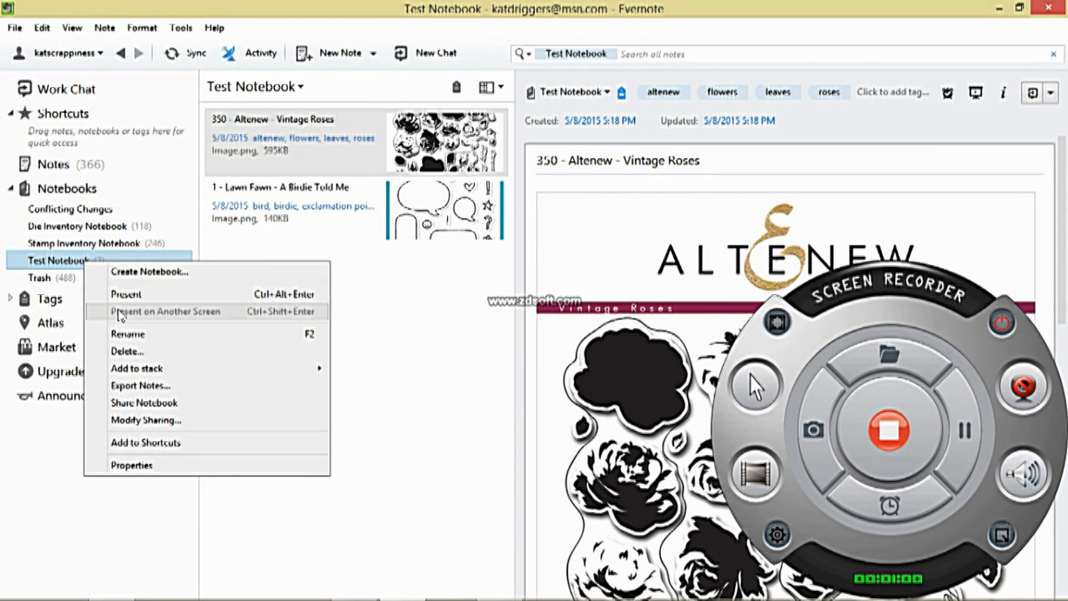
click(129, 352)
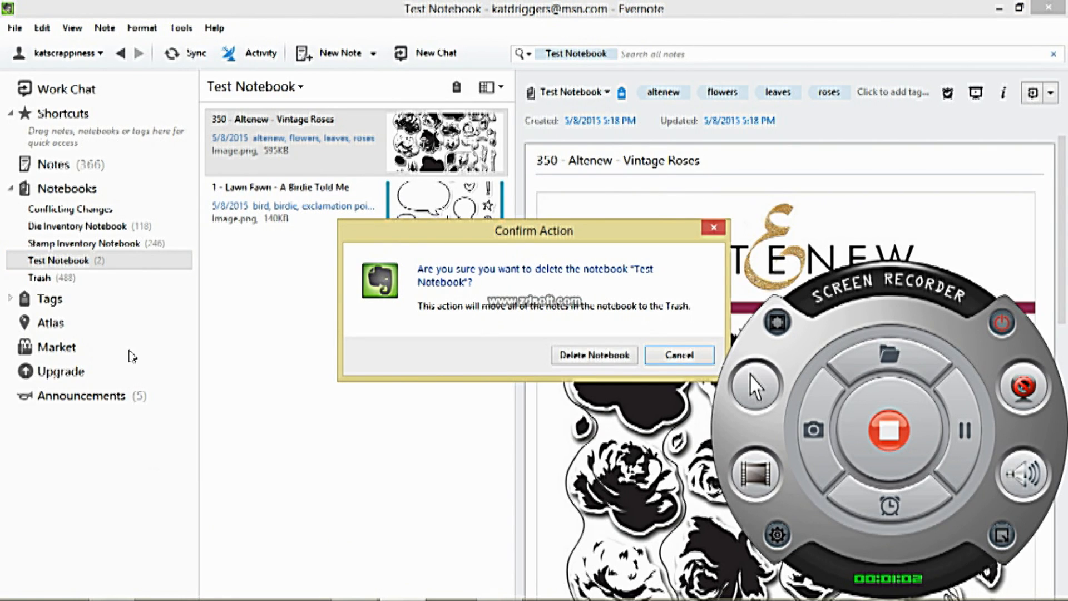
click(594, 355)
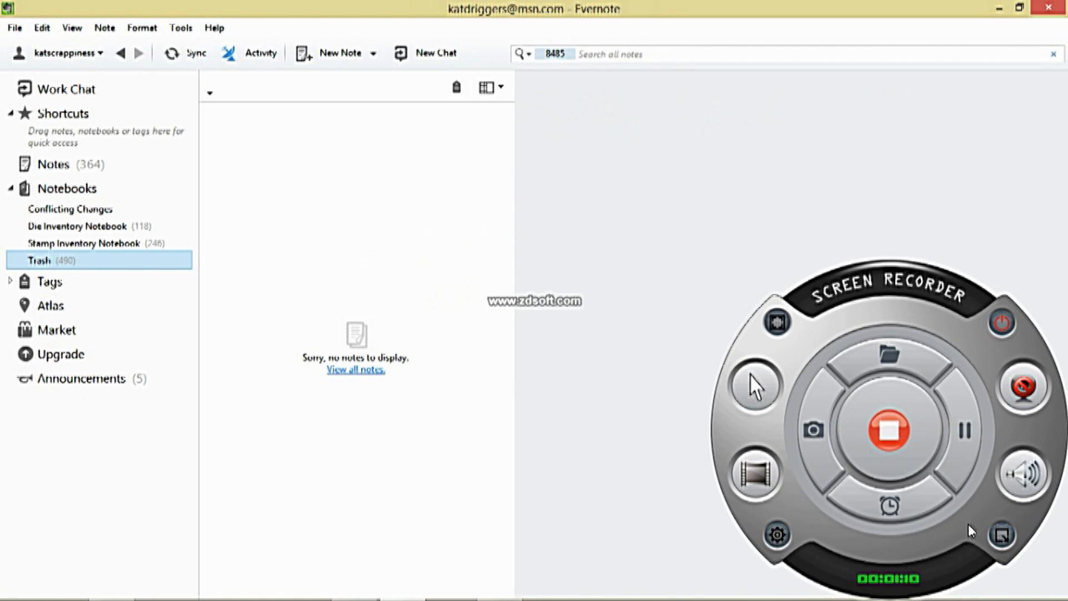
click(1000, 537)
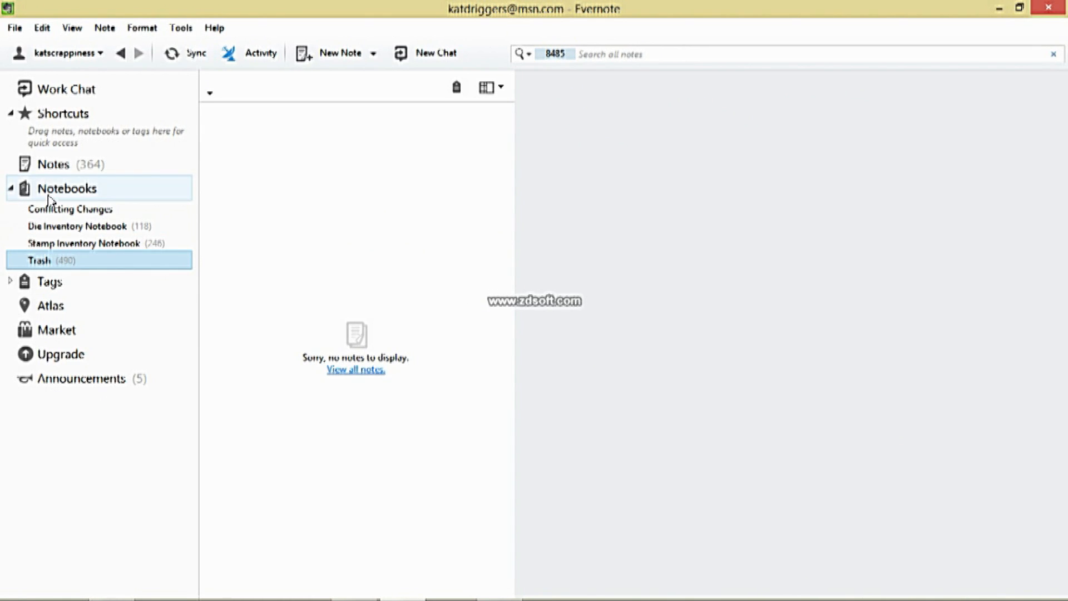
Step: Look through the notes in the Stamp Inventory Notebook and the Die Inventory Notebook
click(54, 244)
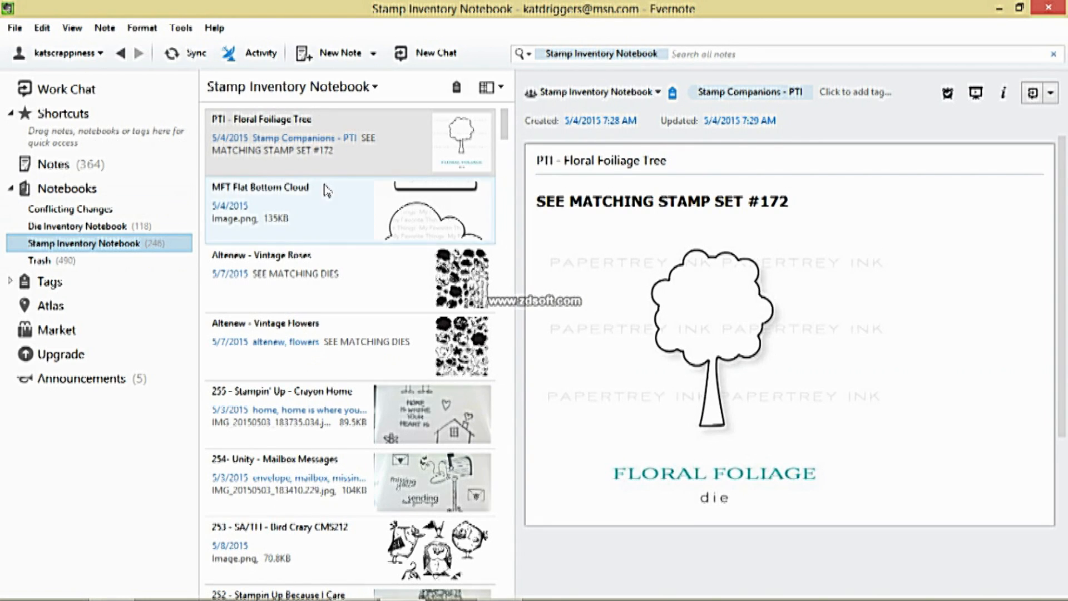
mouse_move(504, 131)
mouse_down()
mouse_move(501, 555)
mouse_move(500, 146)
mouse_up()
click(115, 228)
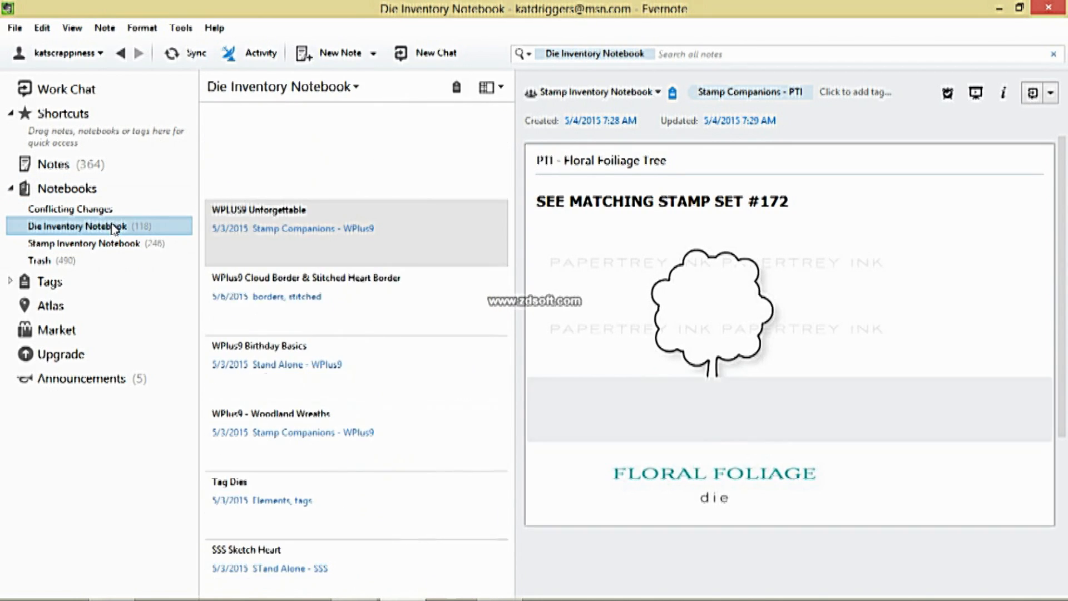
mouse_move(505, 132)
mouse_down()
mouse_move(504, 239)
mouse_move(503, 112)
mouse_up()
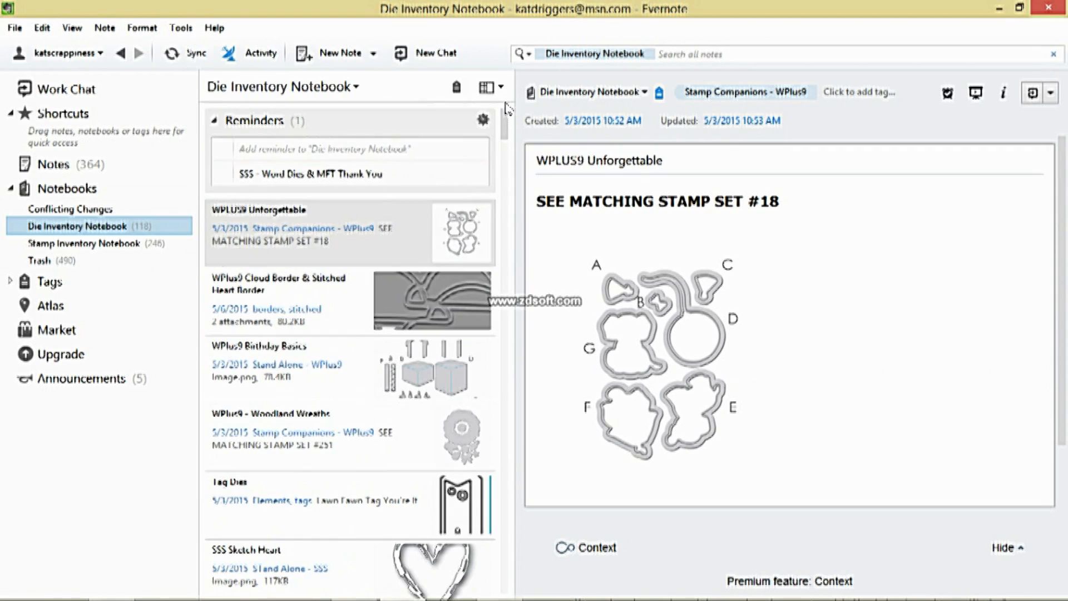
click(49, 190)
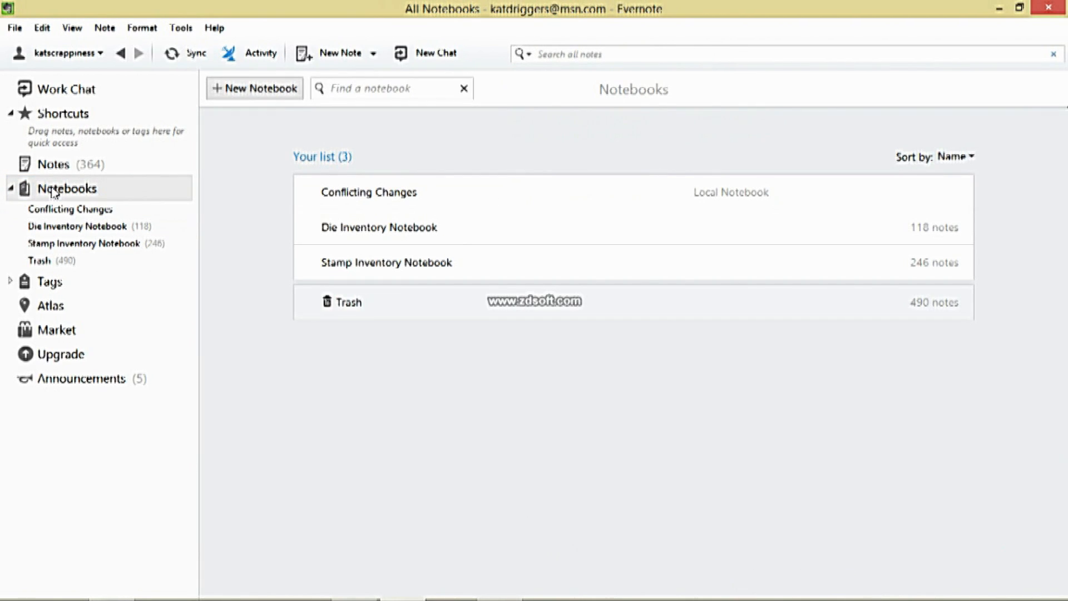
right_click(54, 193)
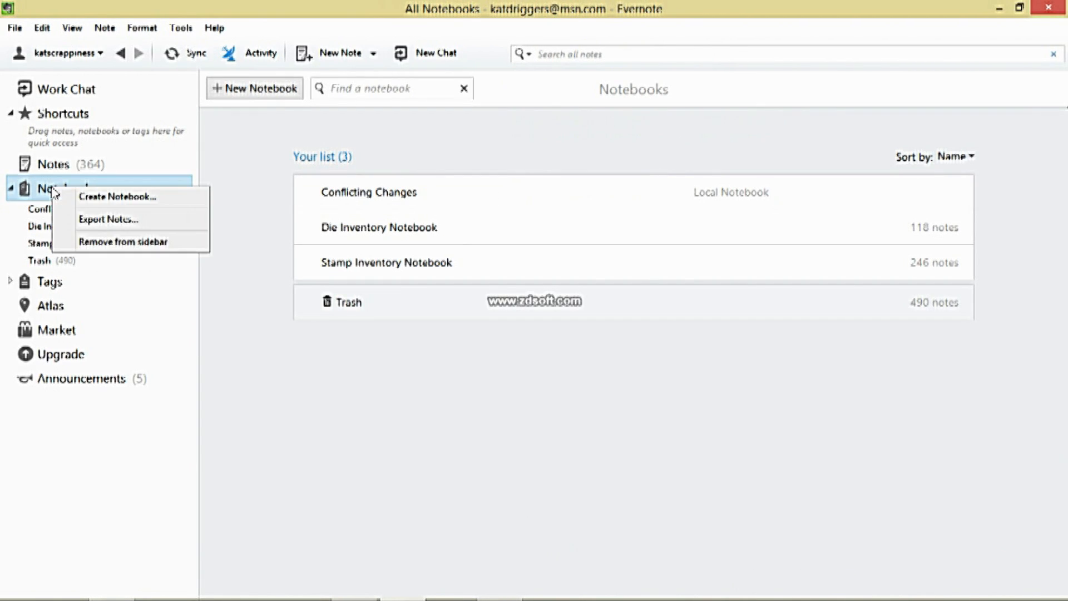
click(39, 193)
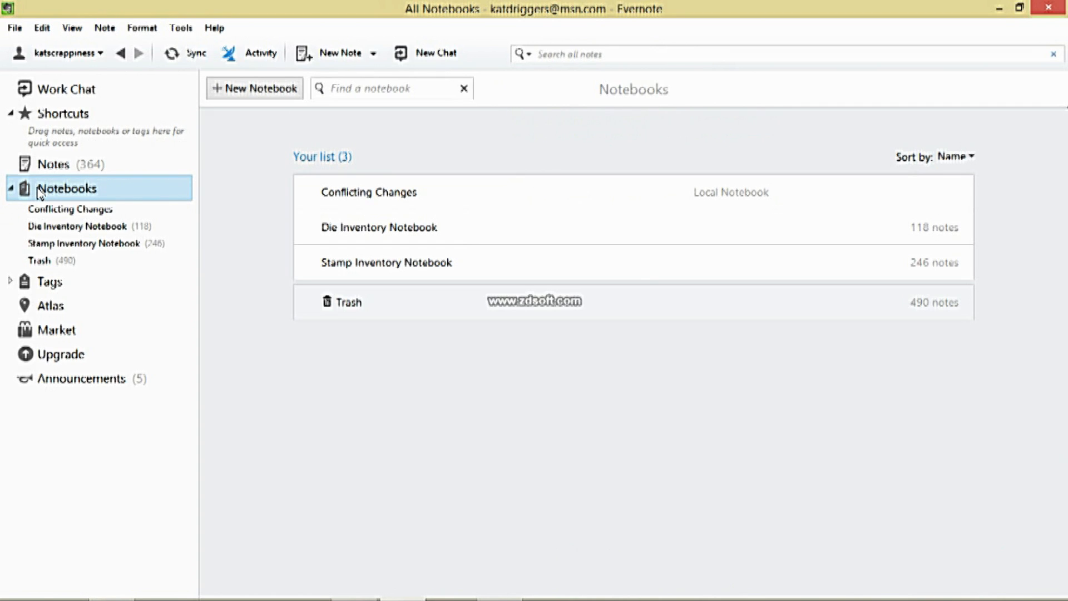
right_click(39, 193)
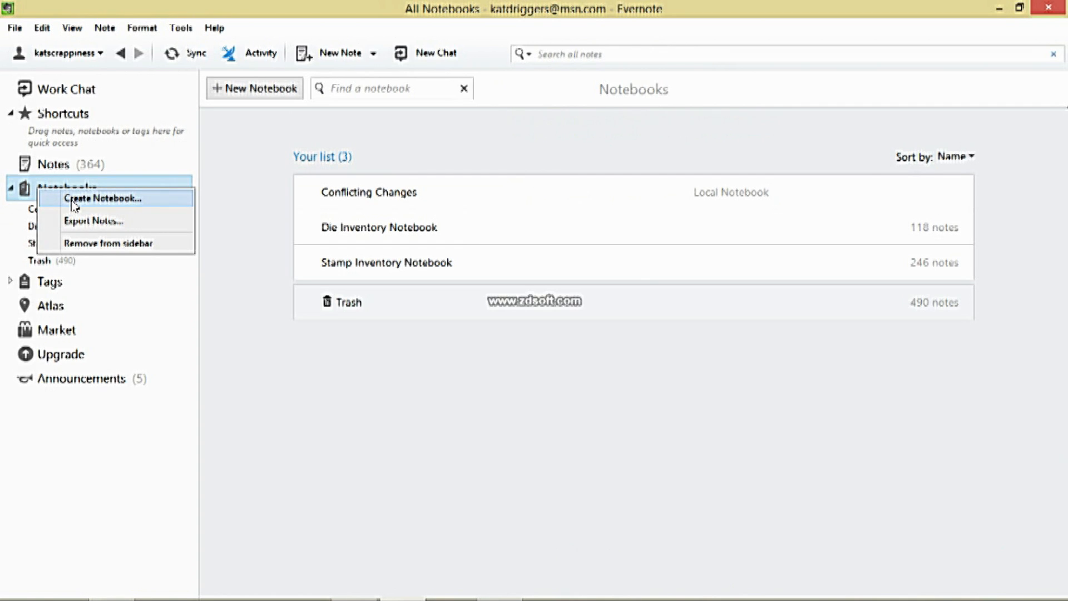
Step: Create a new synchronized notebook named "Test Notebook"
click(15, 27)
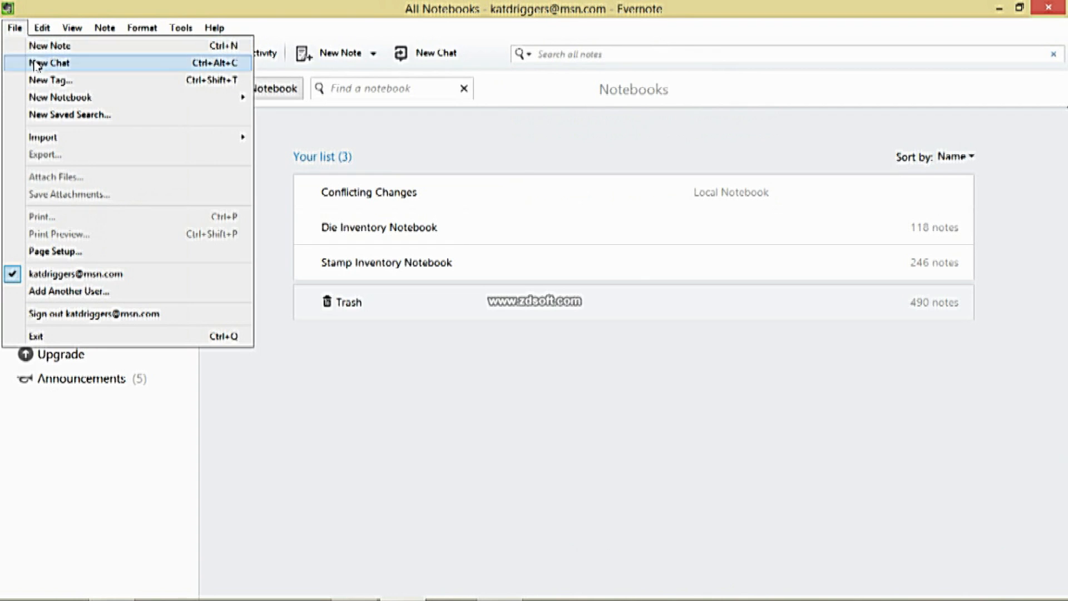
mouse_move(39, 98)
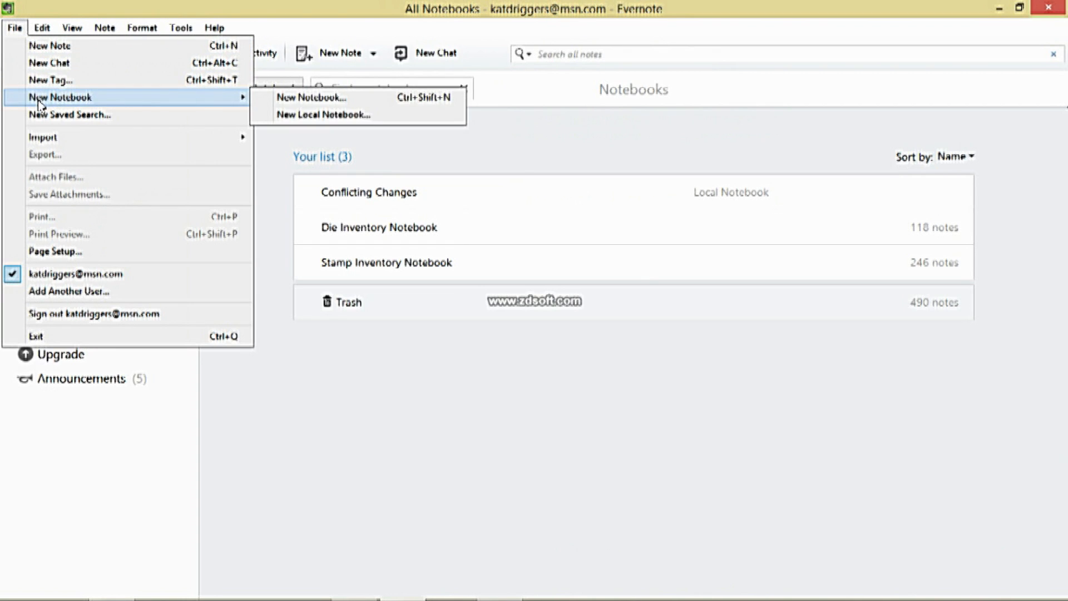
click(286, 101)
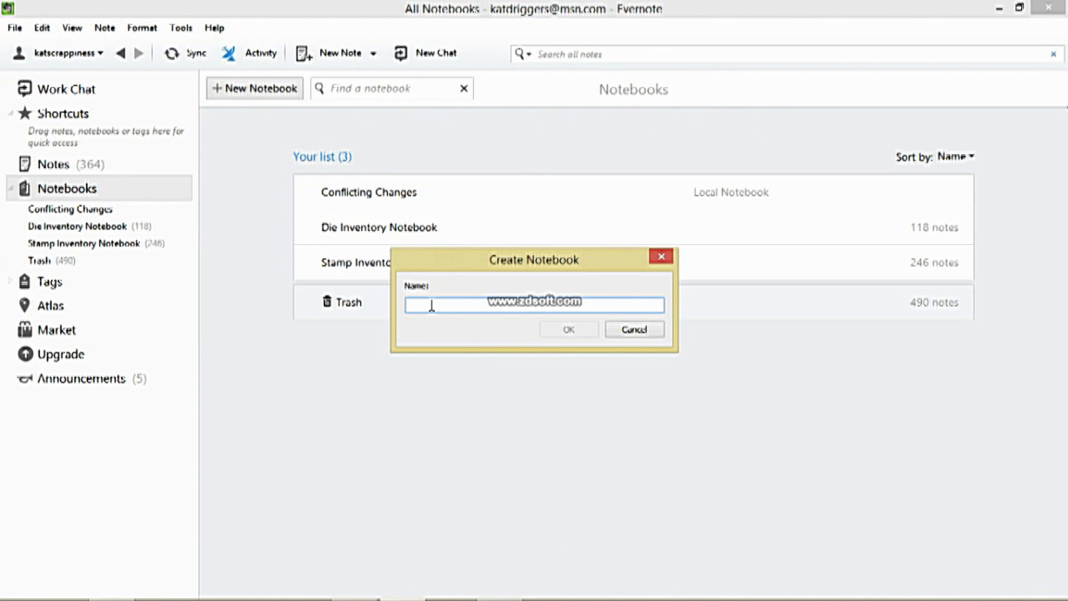
text(Test Notebok)
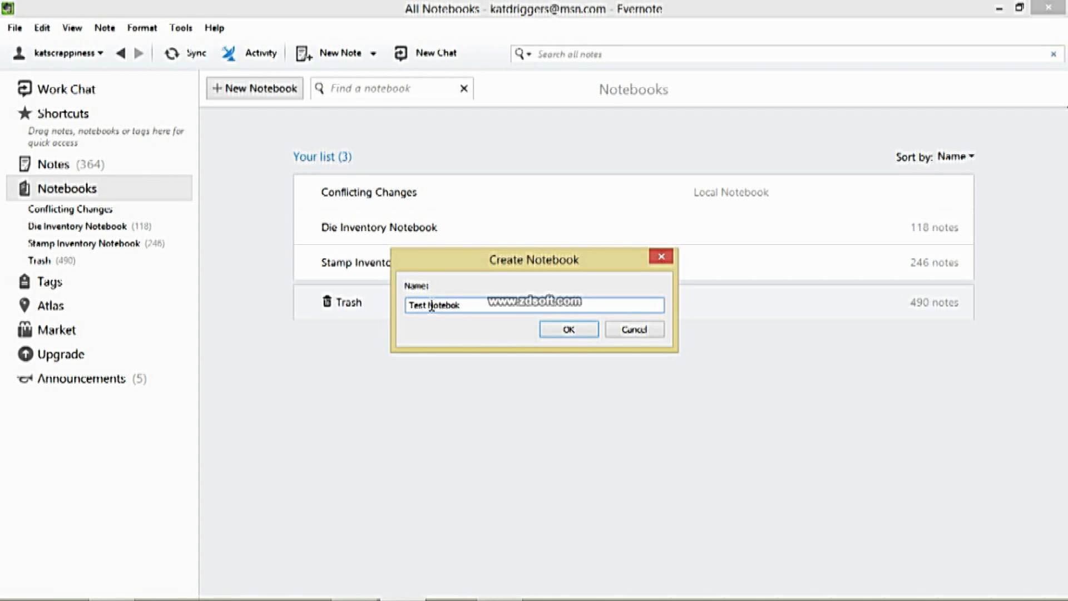
key(BackSpace)
text(ok)
click(556, 322)
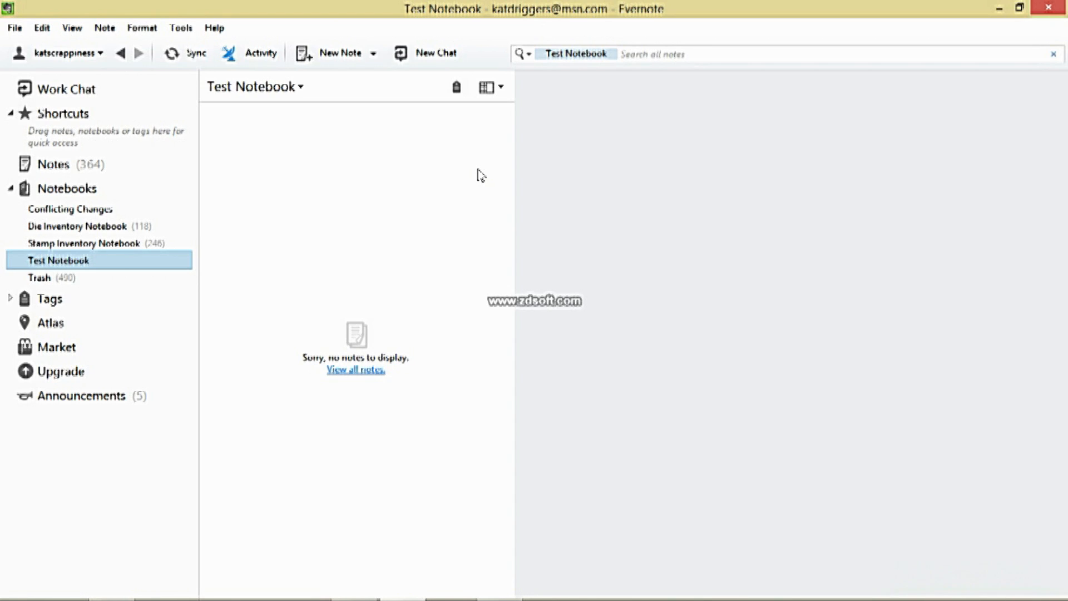
Step: Add a new note to Test Notebook and title it "400 - Lawn Fawn - A Birdie Told Me"
click(342, 60)
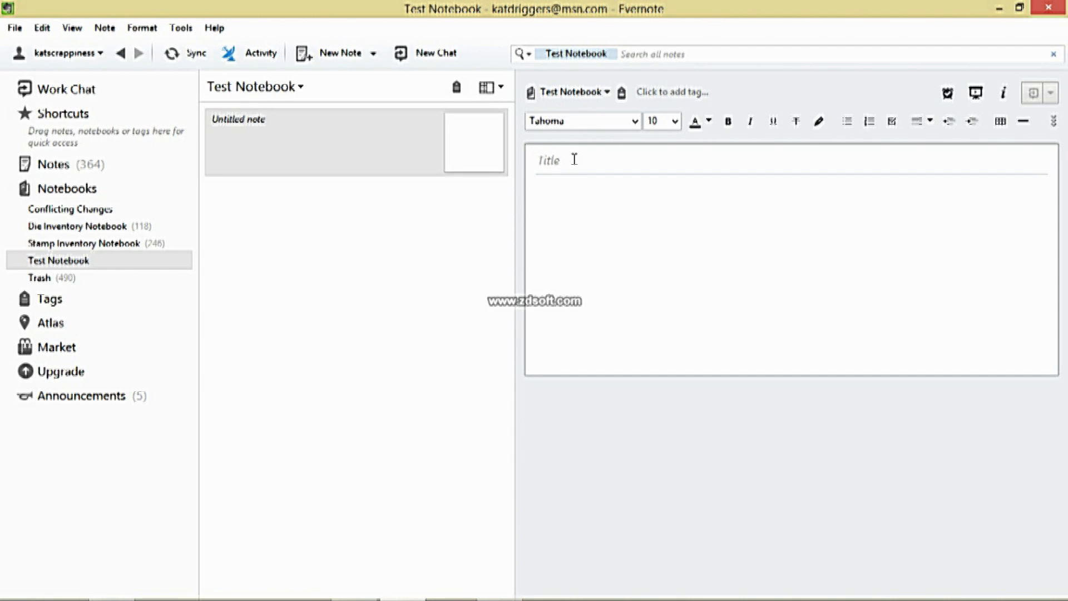
click(541, 159)
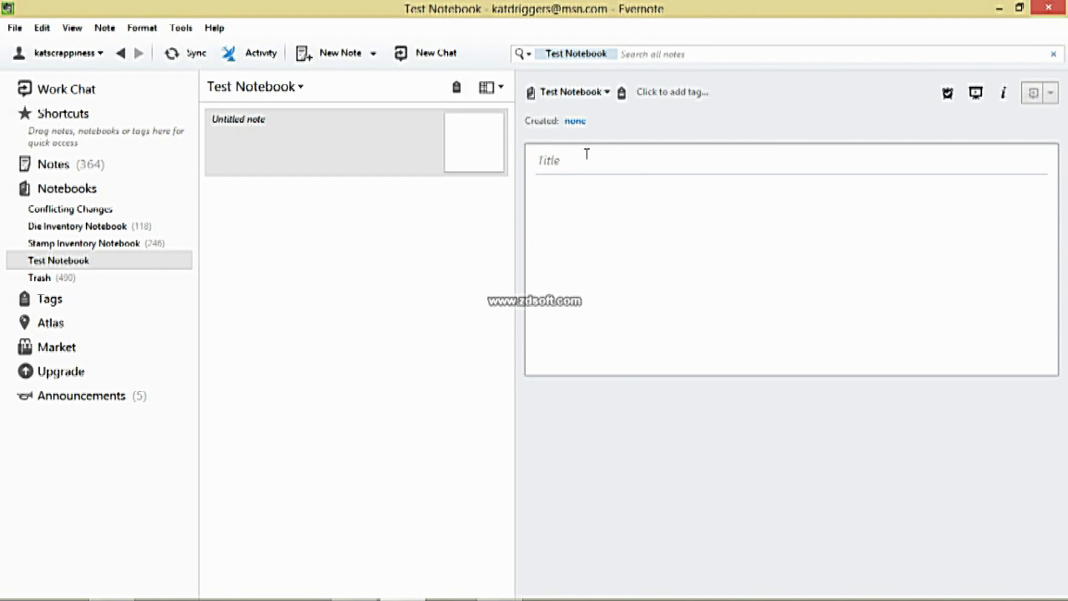
text(400 - Lawn Fawn - A Birdie Told Me)
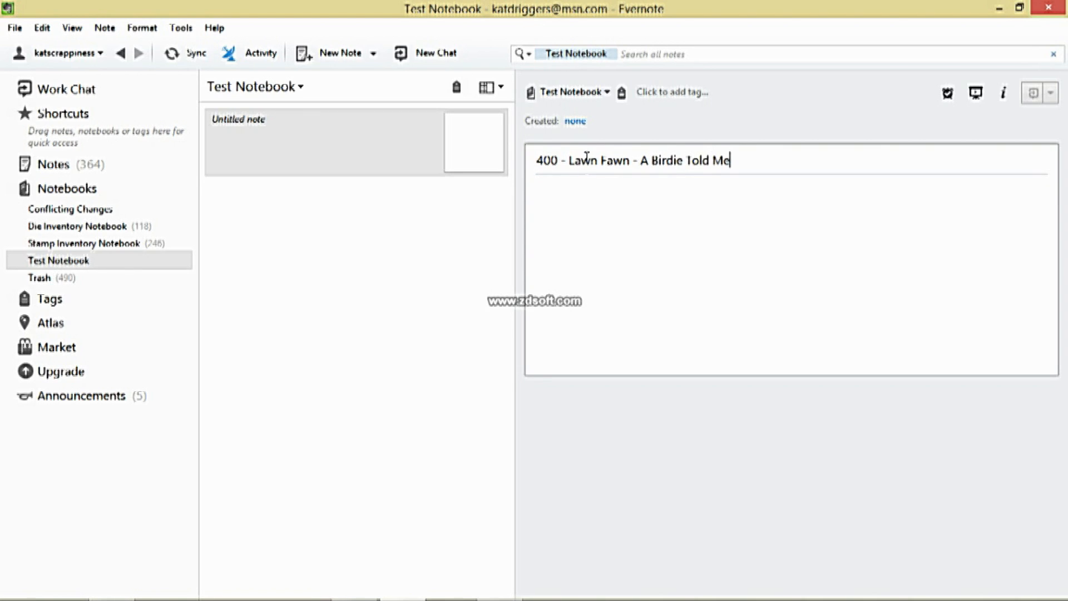
Step: Enter "SEE MATCHING DIES" as the body text of the new note
click(586, 204)
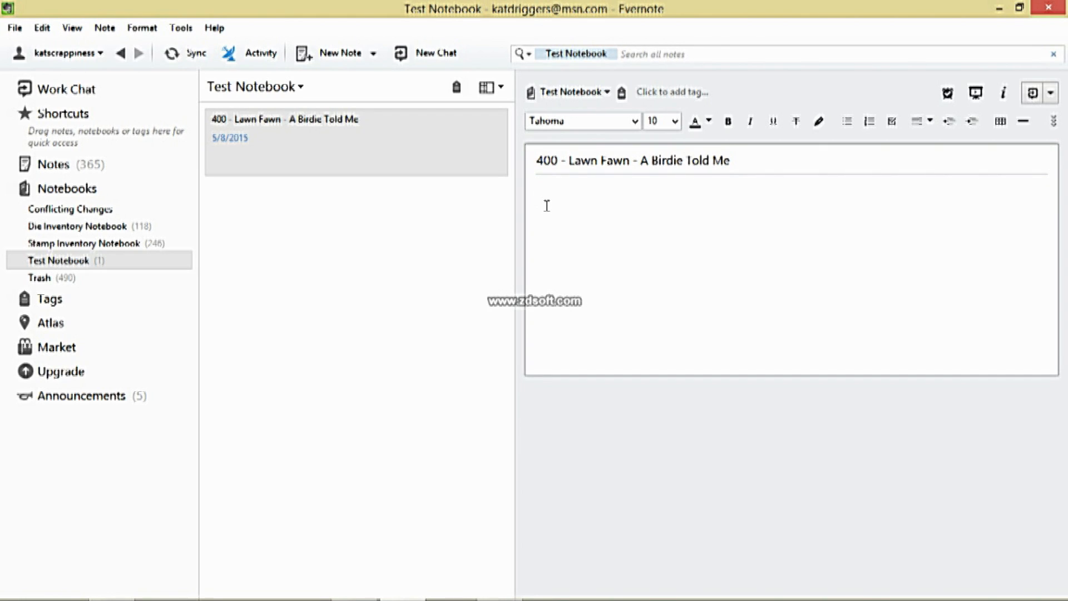
text(SEE MATCHING )
text(IDES)
key(BackSpace)
key(BackSpace)
key(BackSpace)
key(BackSpace)
text(S)
Step: Format the "SEE MATCHING DIES" line as 14-point bold and add two line breaks after it
drag(644, 198, 515, 198)
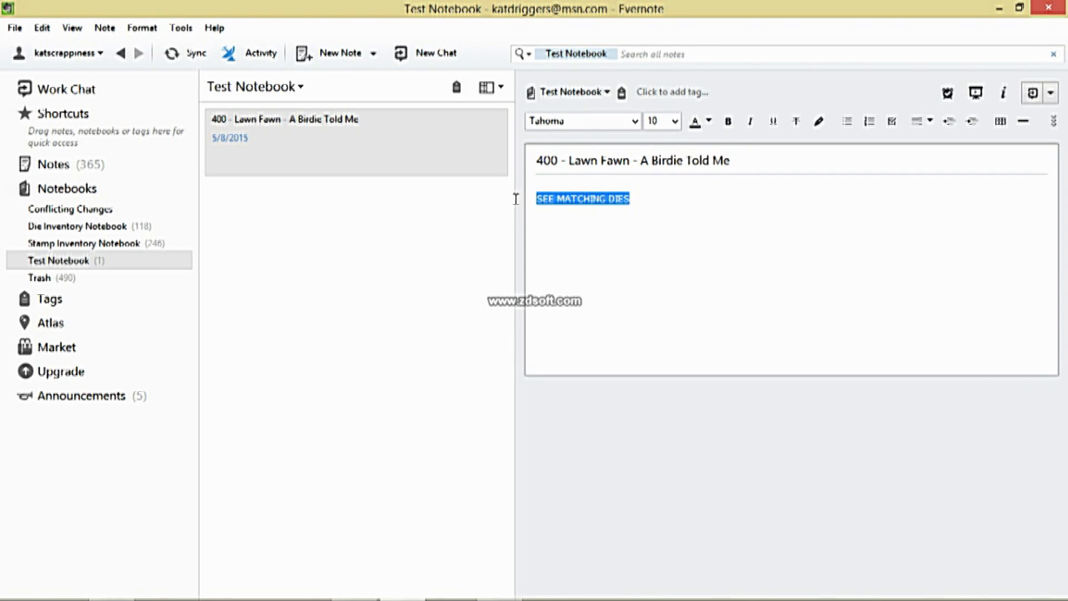
click(675, 120)
click(662, 196)
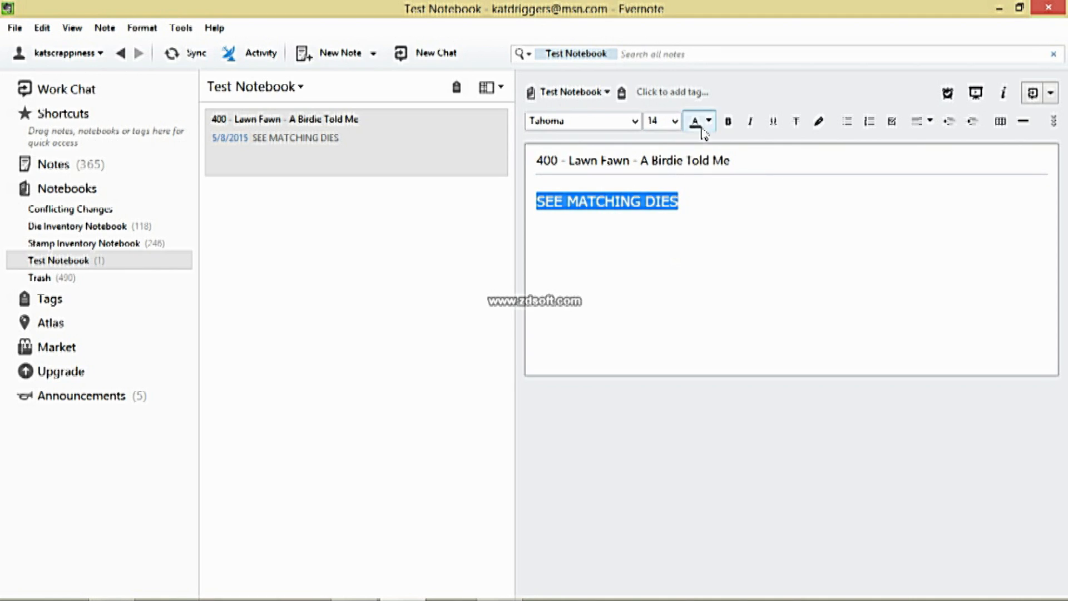
click(728, 121)
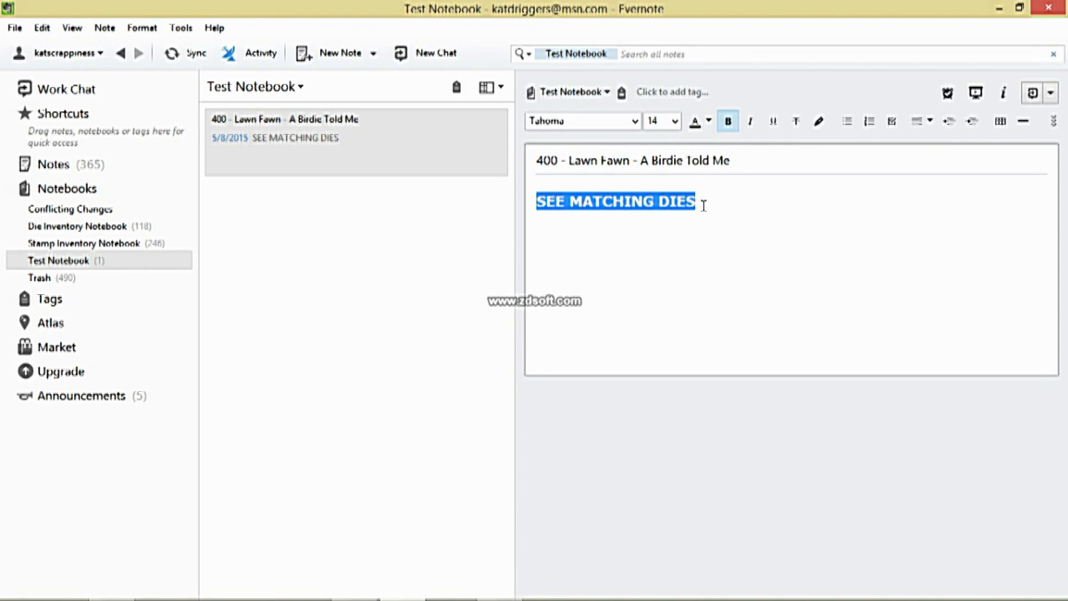
click(699, 201)
key(Return)
key(Return)
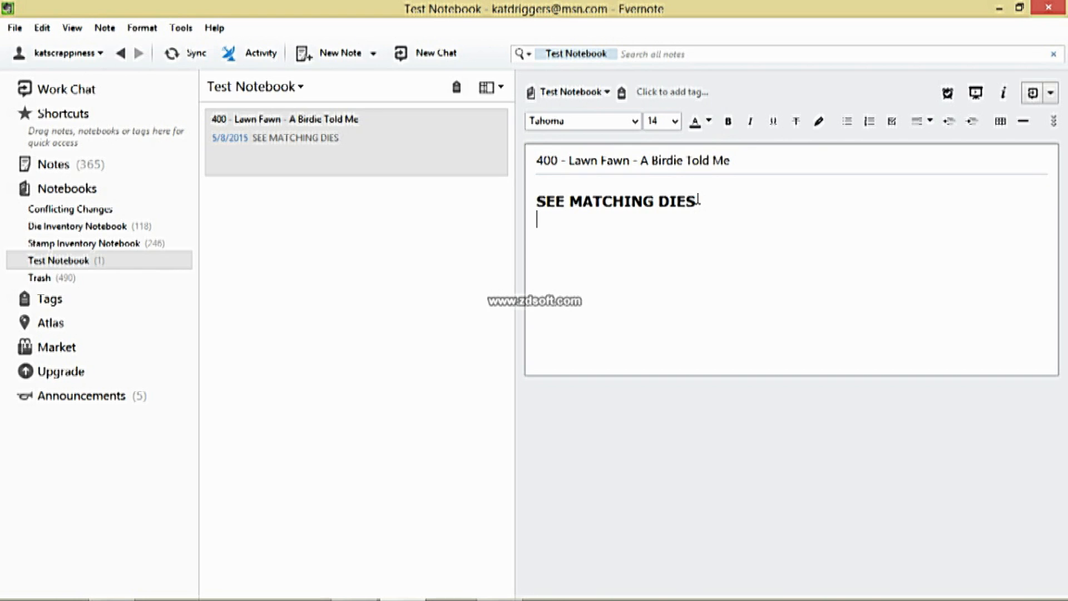
Step: Switch to Chrome and search Google Images for "lawn fawn a birdie told me"
key(super+c)
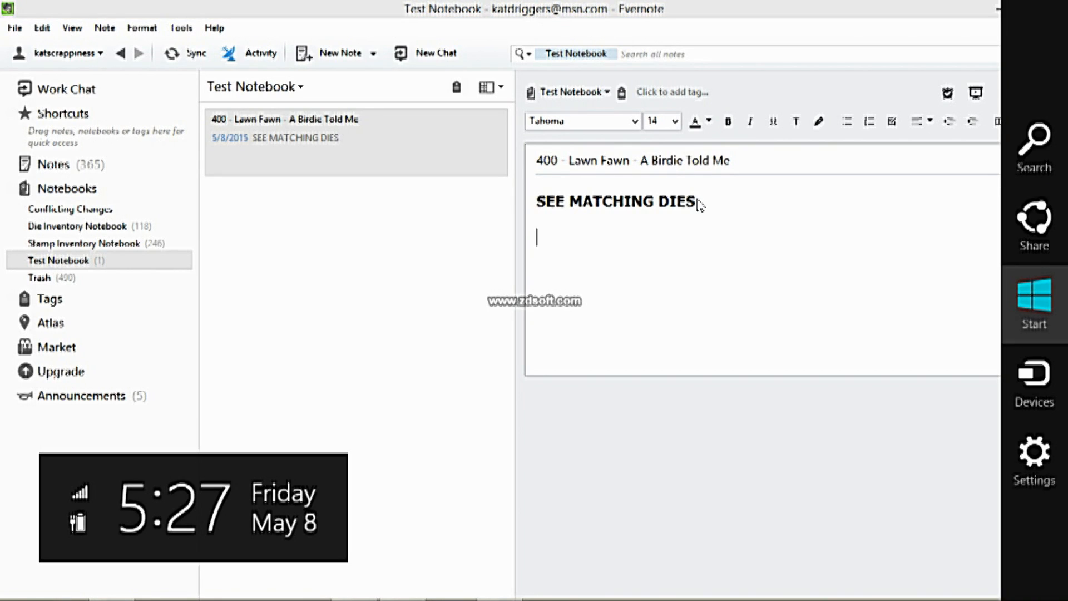
key(Escape)
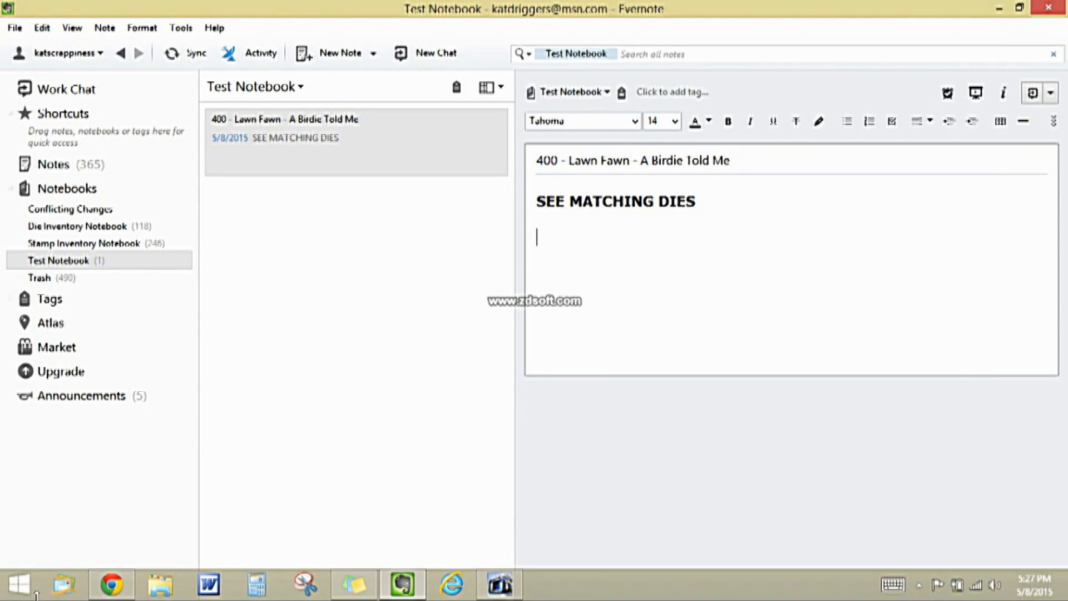
click(119, 591)
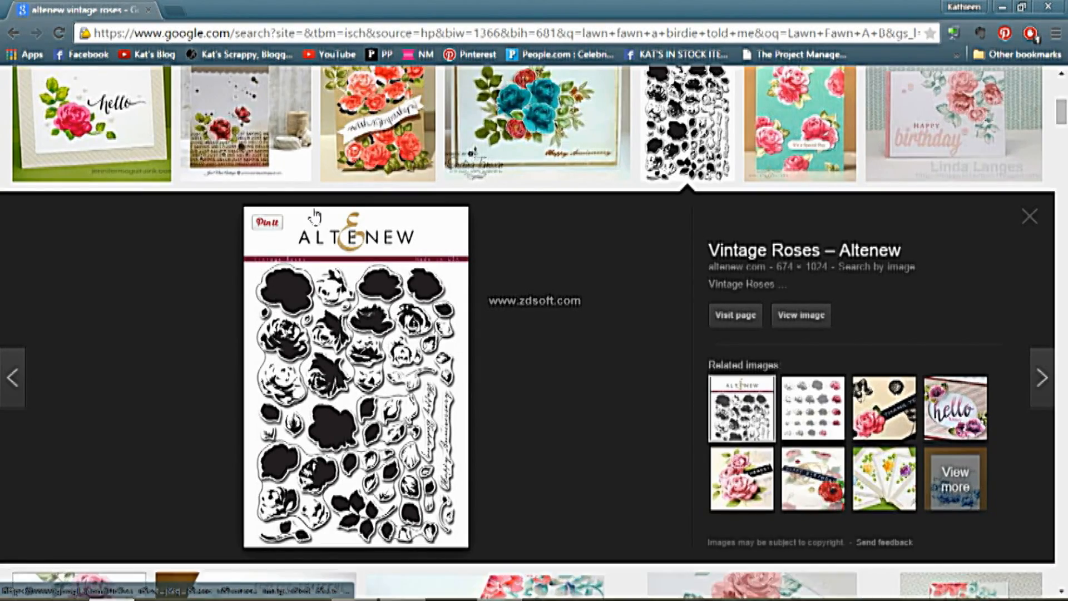
scroll(280, 306, up, 8)
triple_click(248, 93)
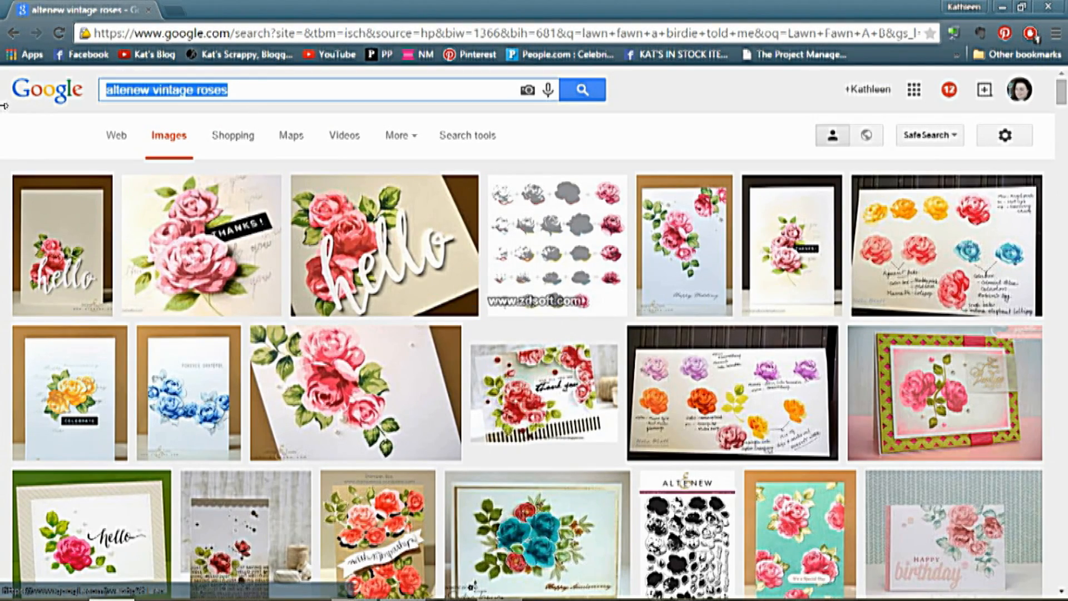
text(LAWN FAWN A BIRDIE)
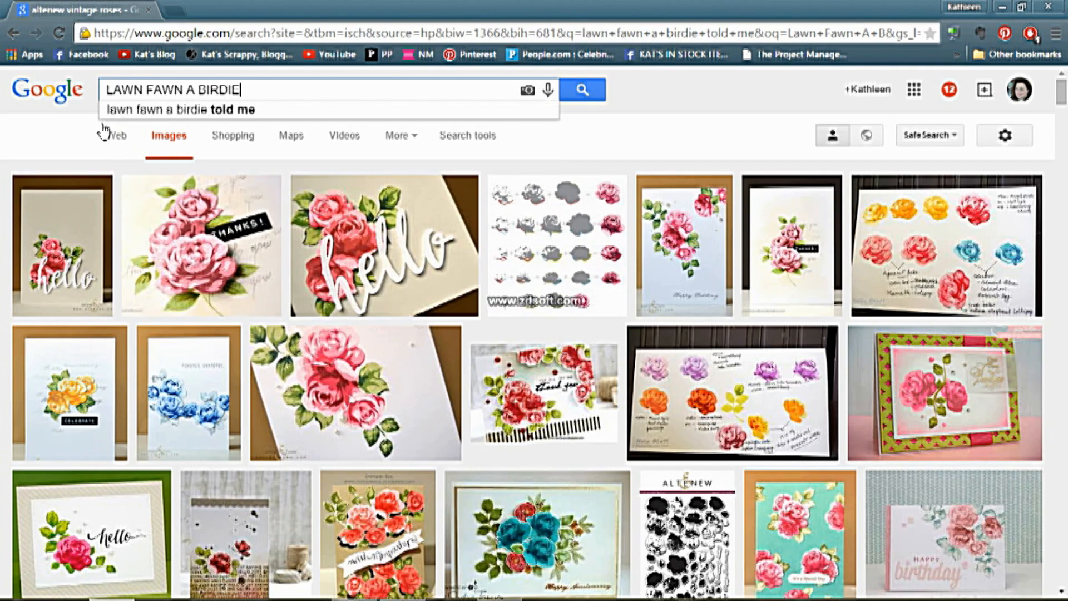
click(126, 113)
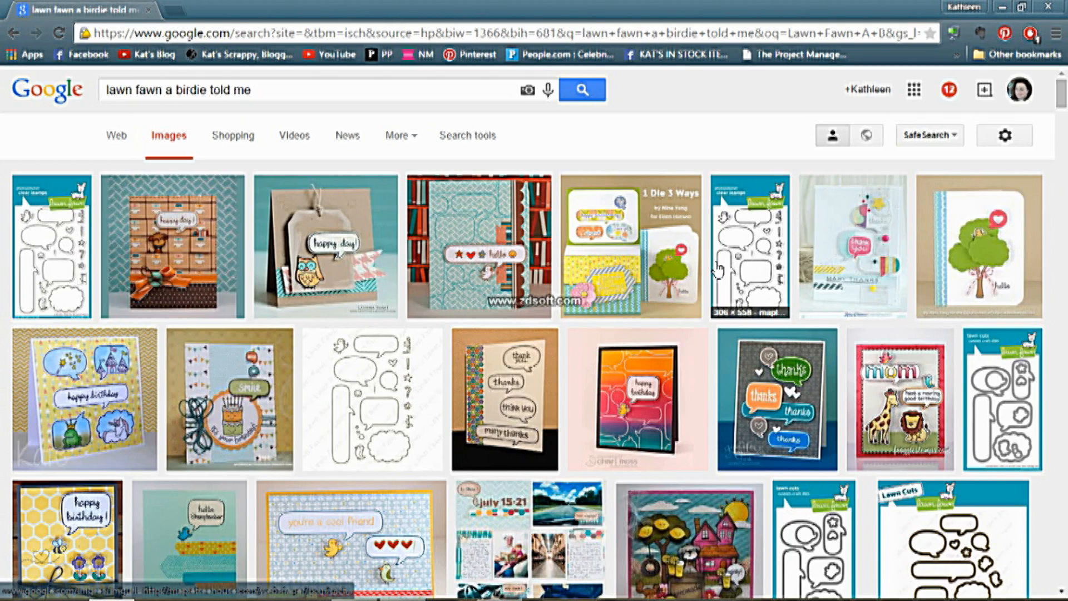
Step: Copy the enlarged picture of the Lawn Fawn A Birdie Told Me clear stamps and return to the note in Evernote
click(748, 278)
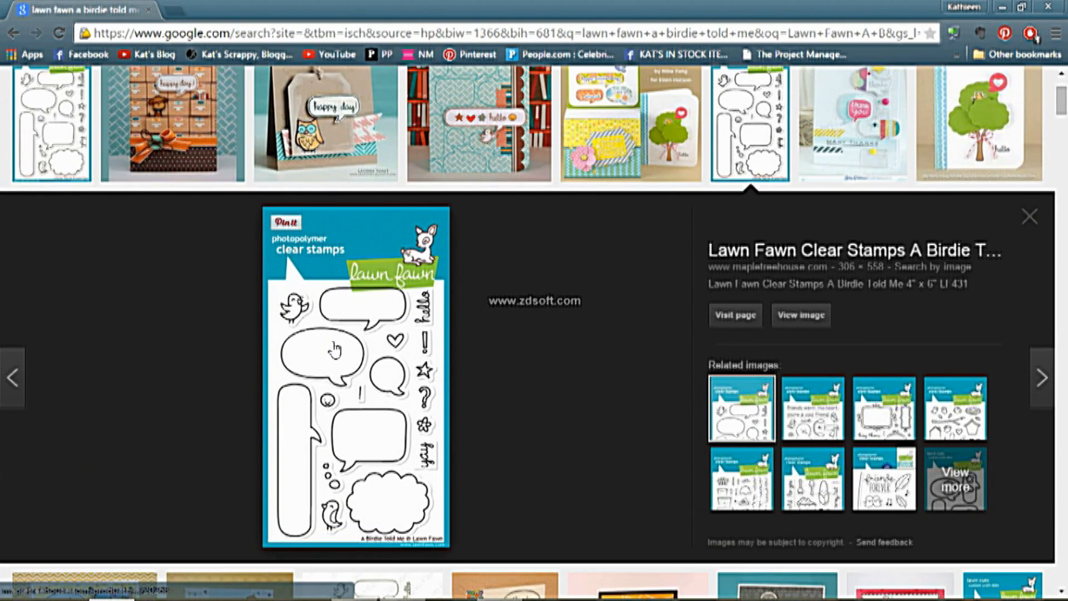
right_click(334, 351)
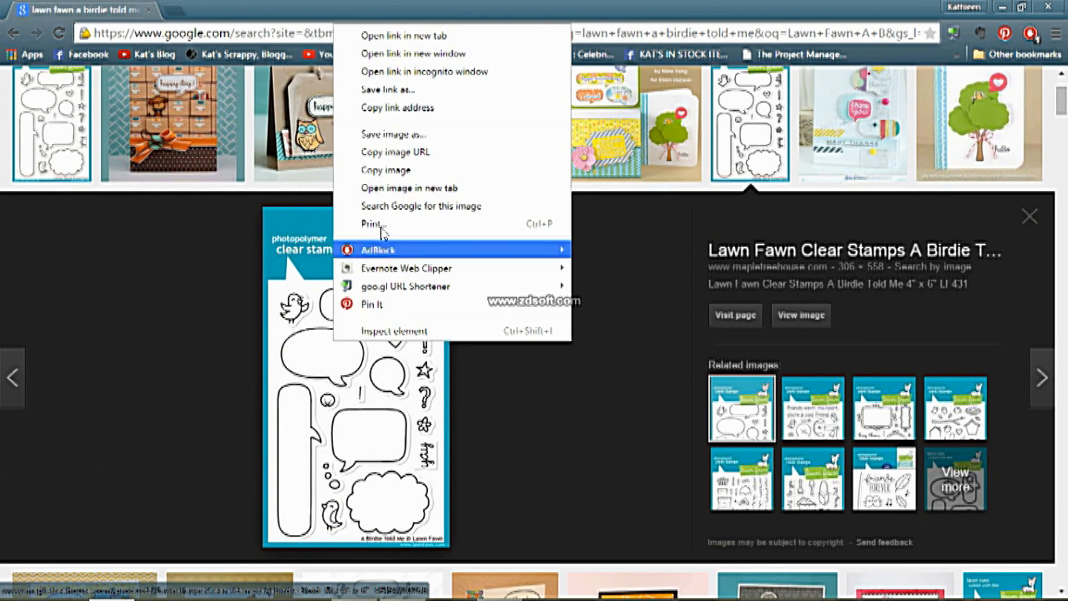
click(374, 172)
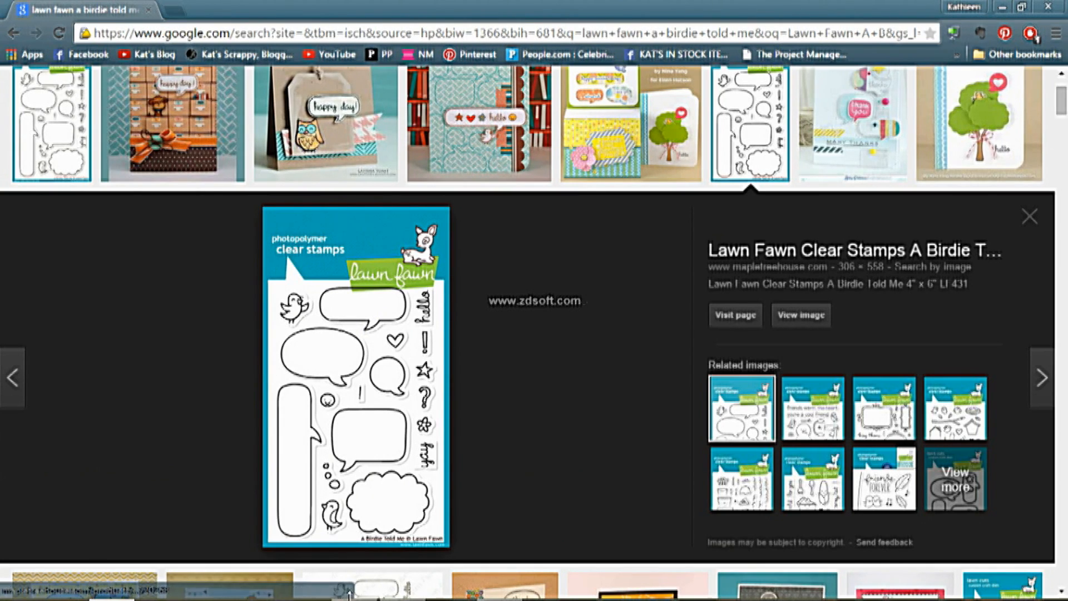
mouse_move(348, 594)
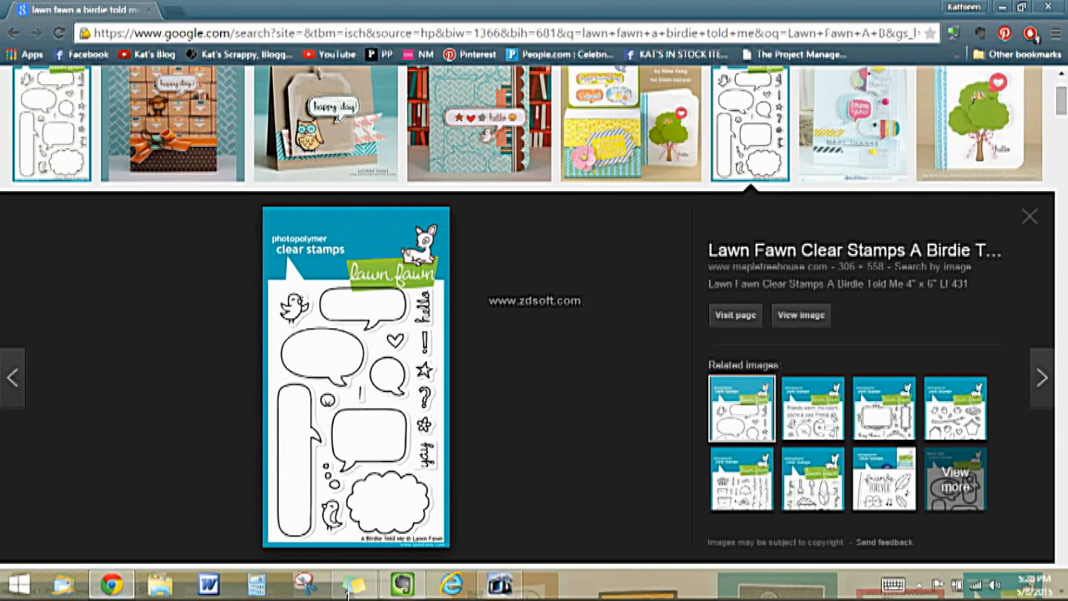
click(406, 585)
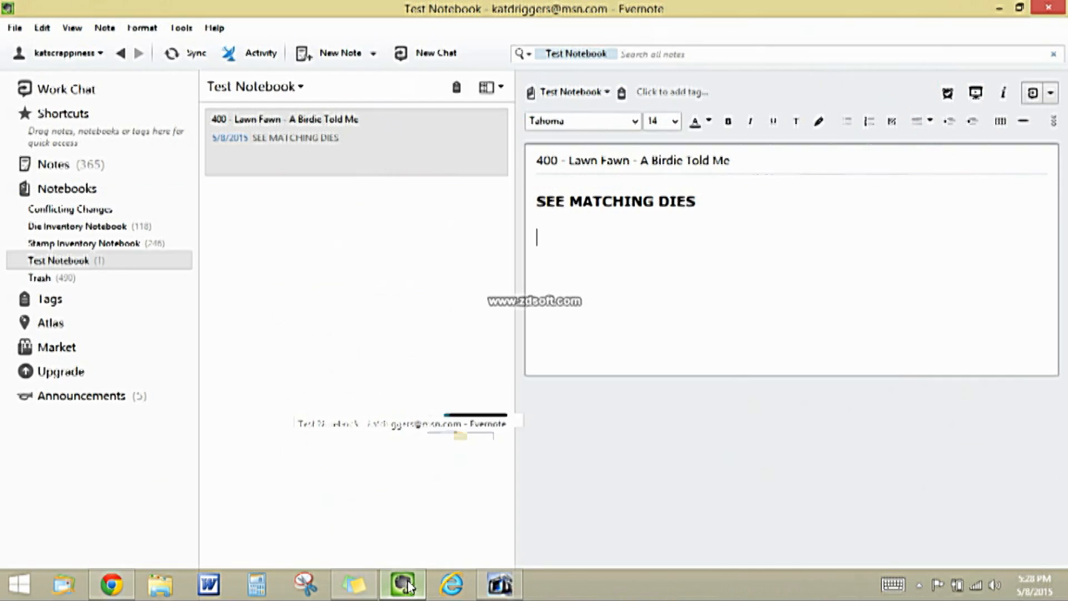
Step: Paste the copied A Birdie Told Me stamp image below the "SEE MATCHING DIES" line
right_click(540, 236)
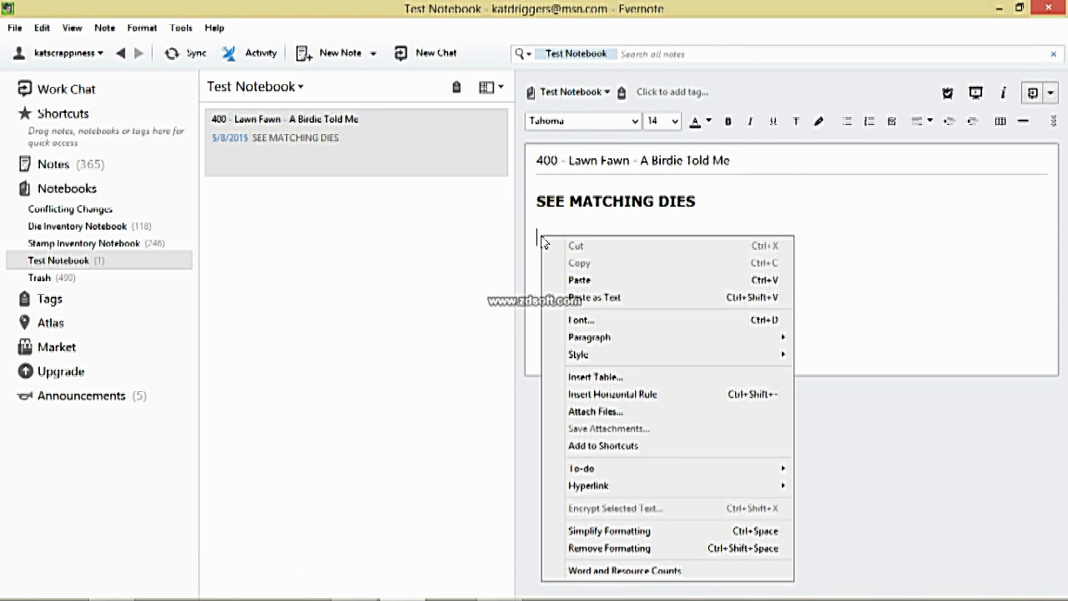
click(568, 286)
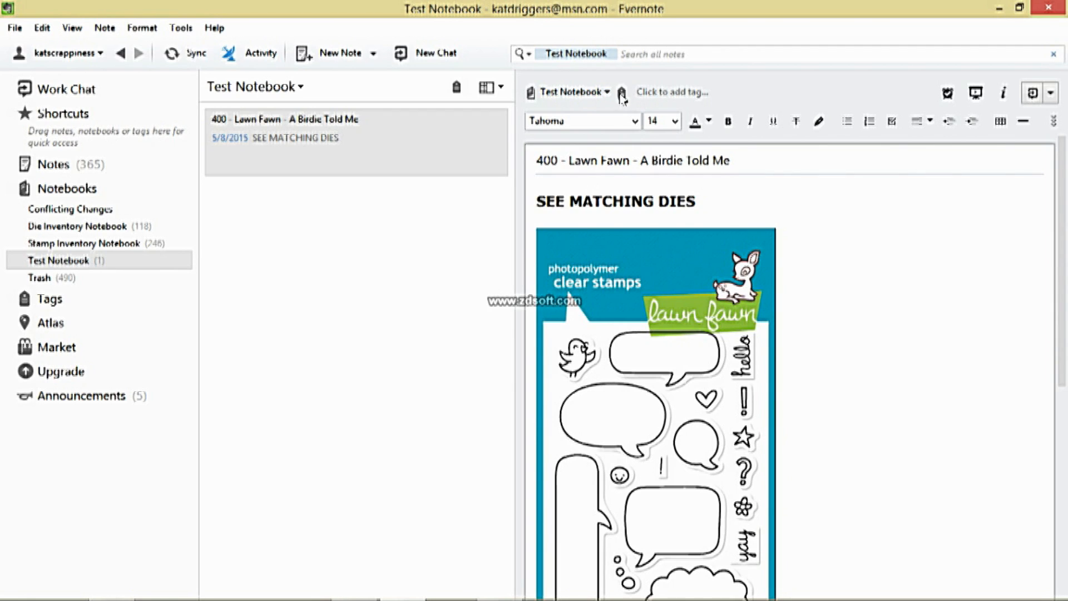
Step: Tag the note with Lawn Fawn, speech bubble, bird, birdie, exclaimation point, flower, heart, hello, question mark, star and yay
click(650, 95)
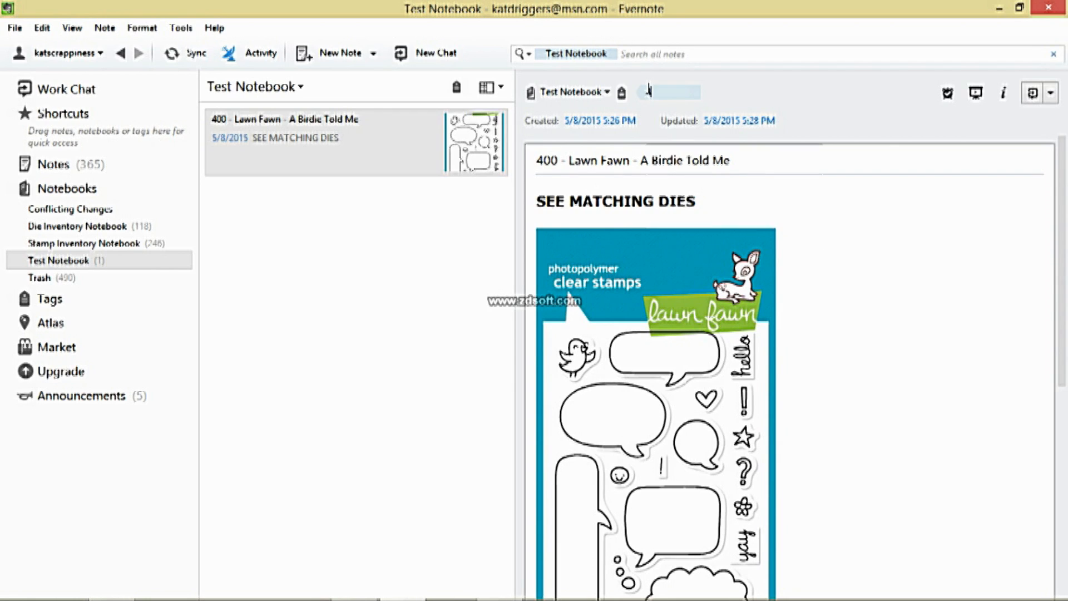
text(lawn fawn,)
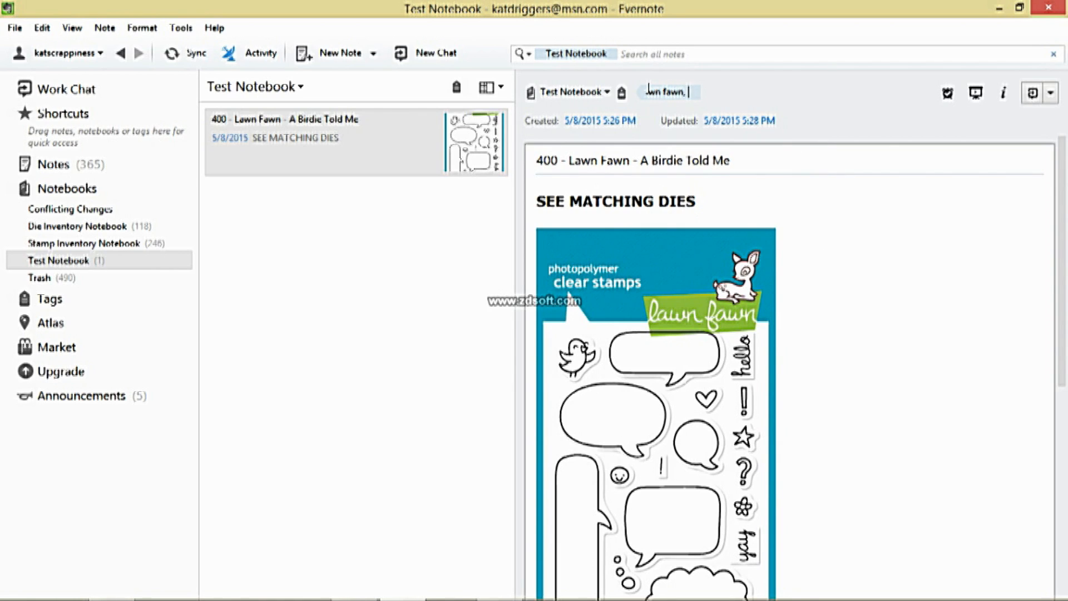
text(speech bubble)
click(835, 294)
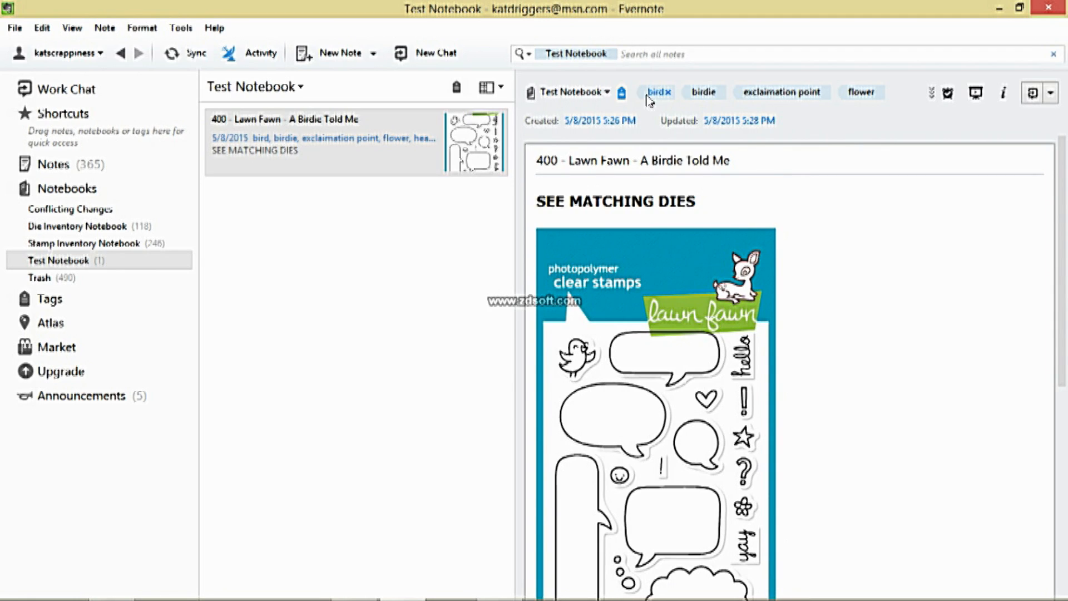
click(934, 97)
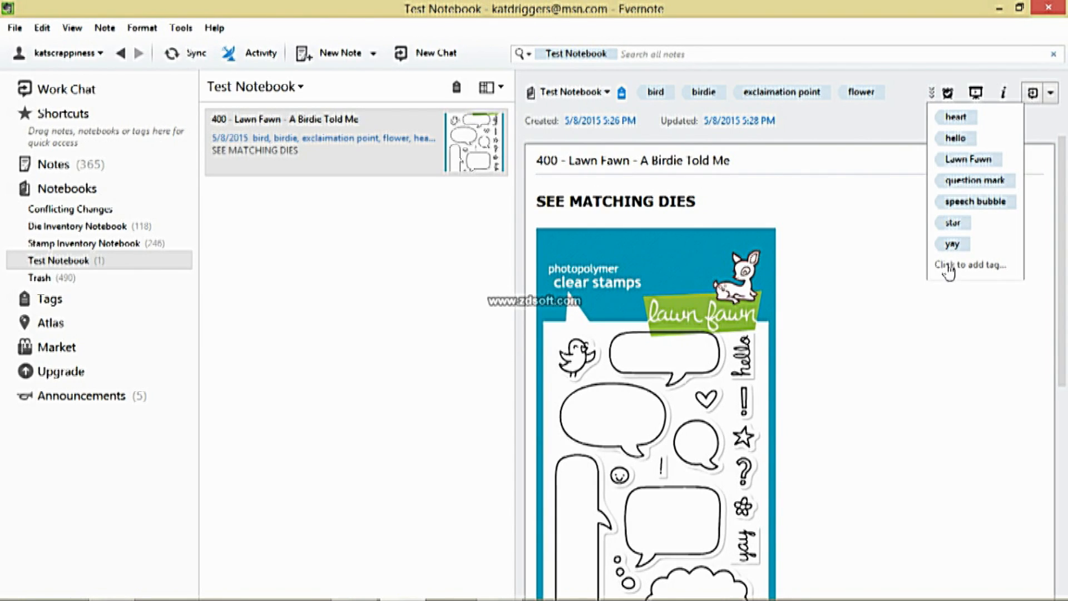
key(super+c)
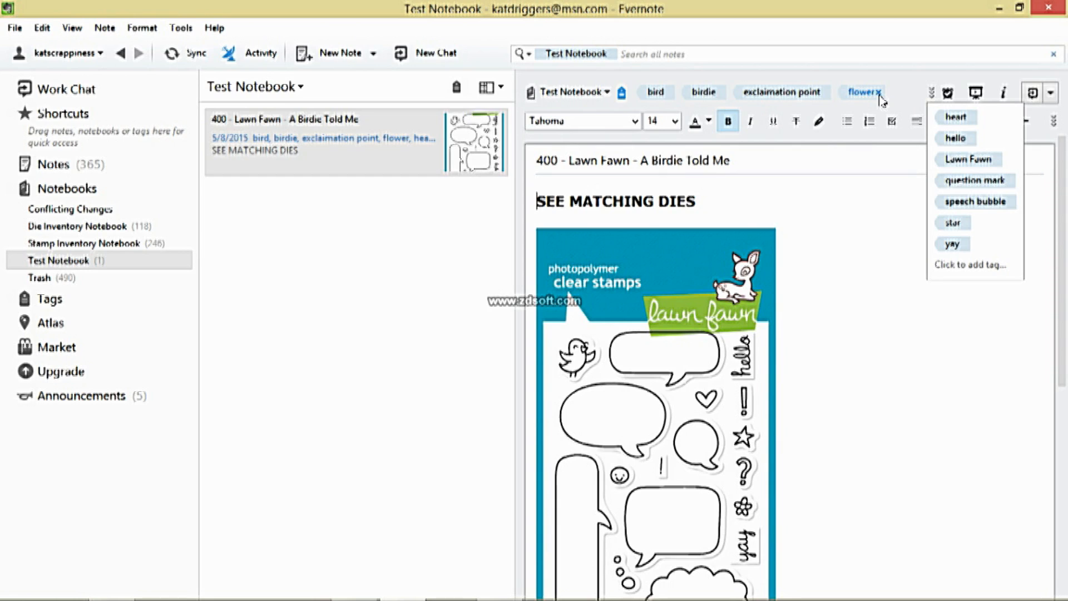
key(super+c)
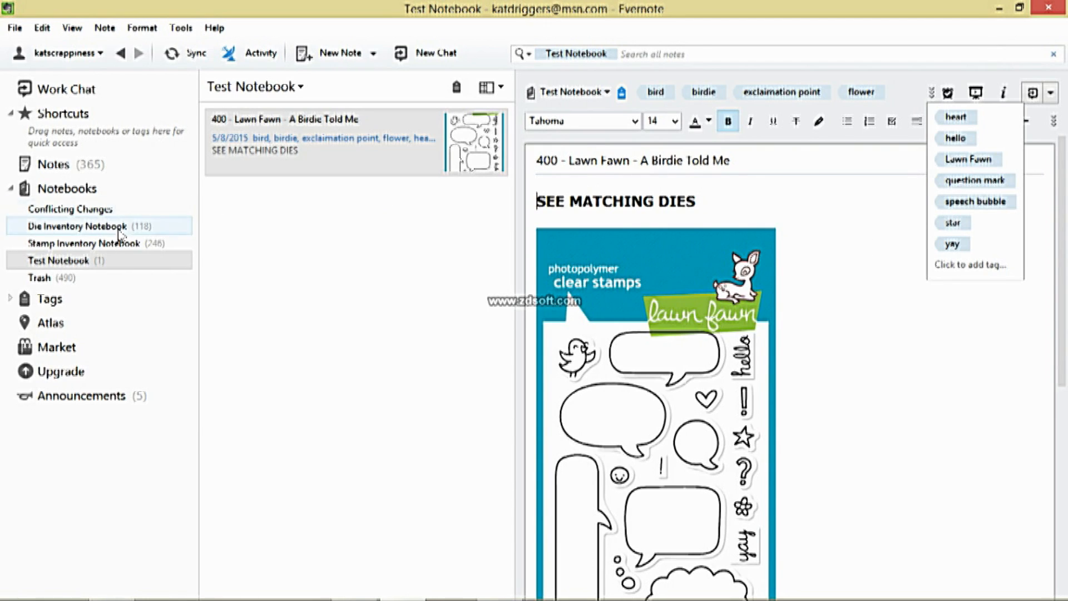
Step: Open the Stamp Inventory Notebook, search the notes for "feather", and view the "212 -Lawn Fawn Dream - Dream" note
click(110, 248)
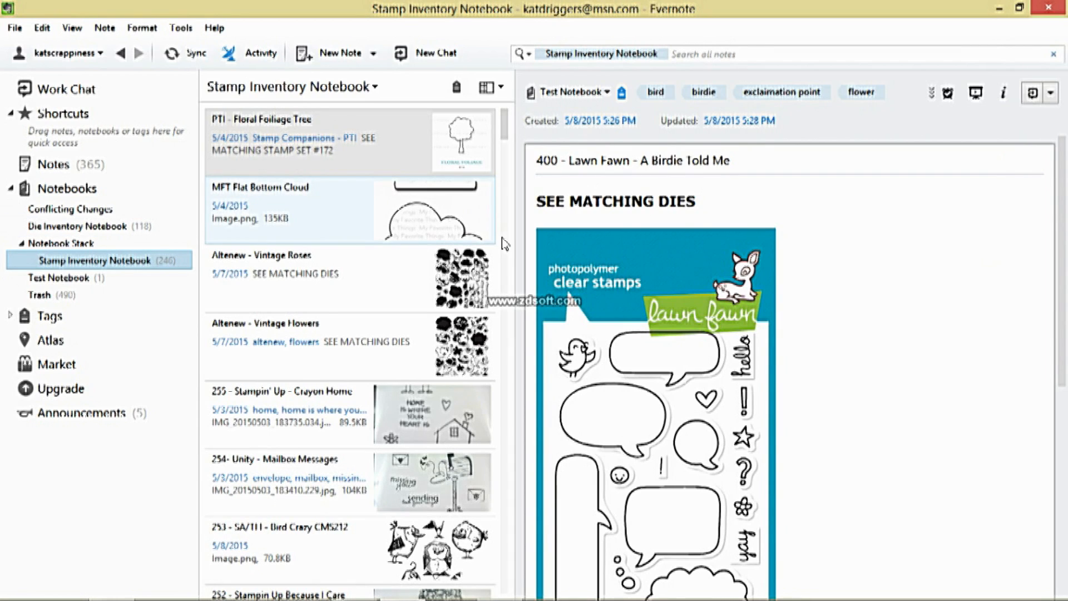
click(690, 51)
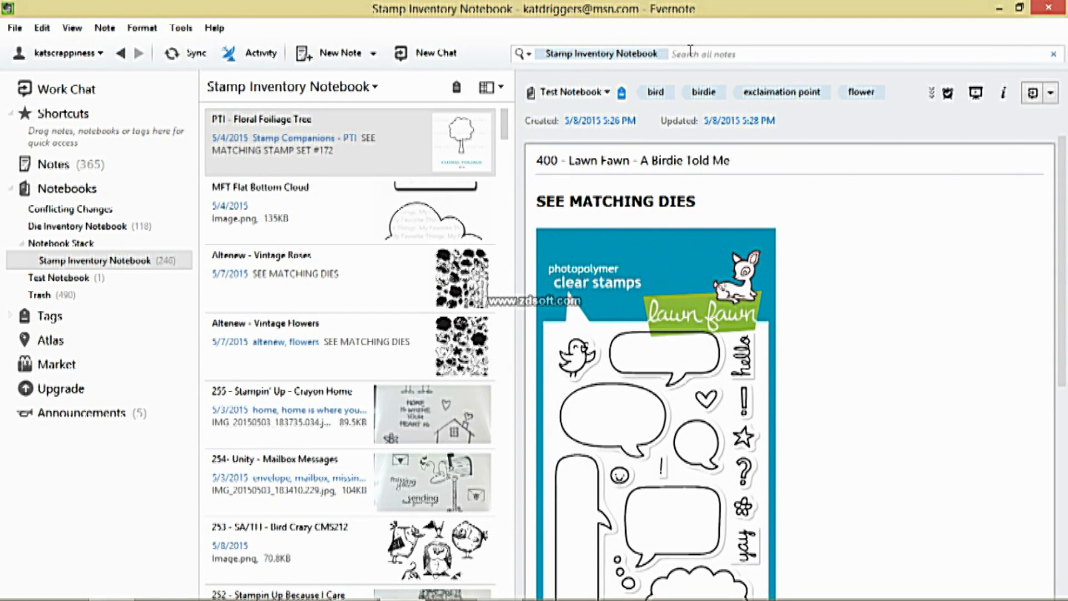
click(690, 51)
text(feather)
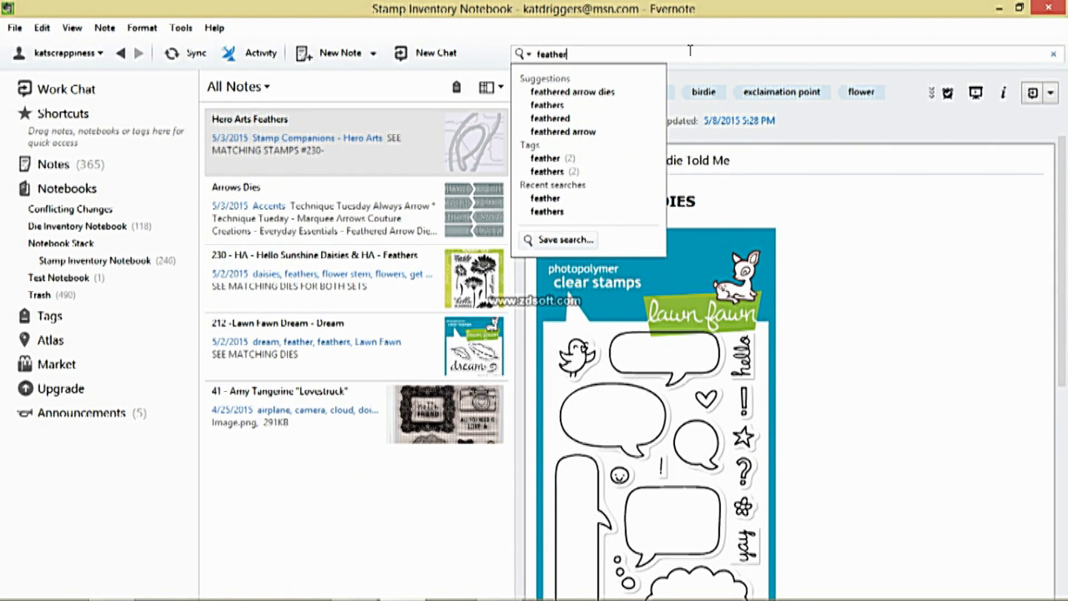
key(Return)
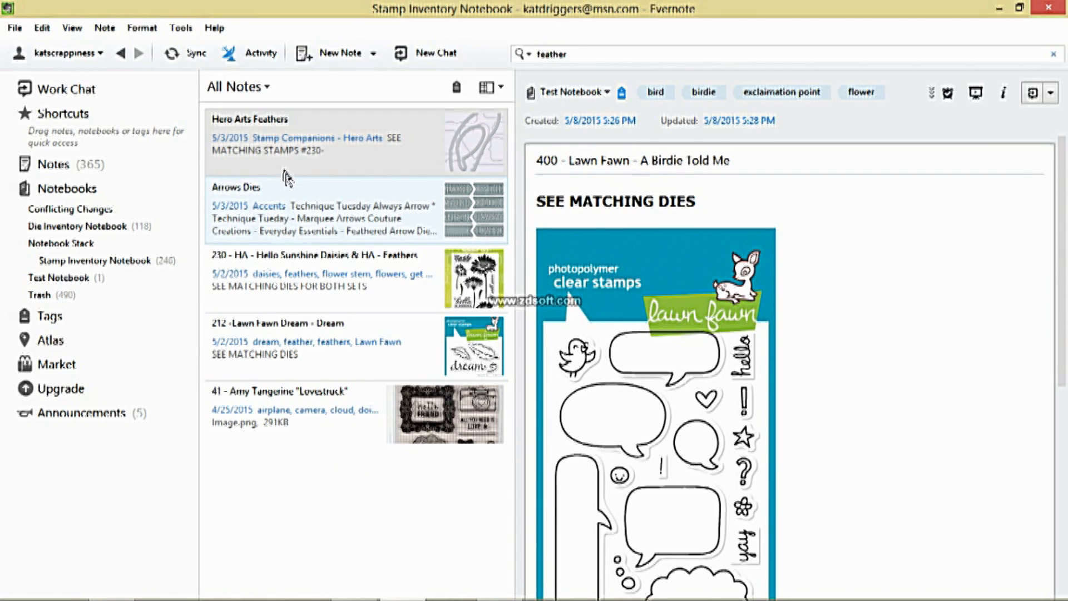
click(270, 344)
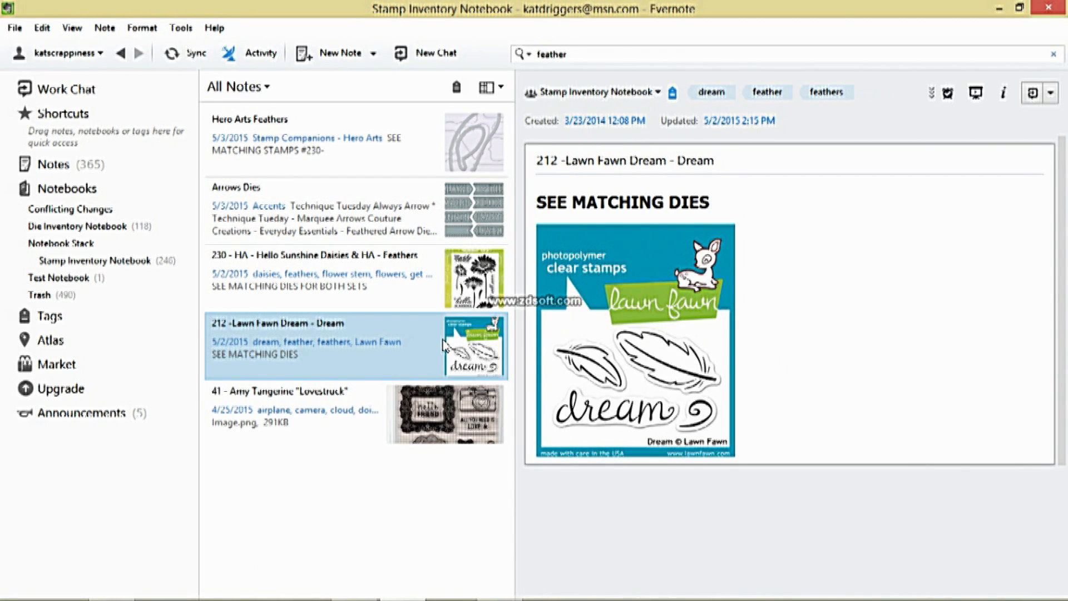
mouse_move(628, 283)
Step: Search all notes for "lawn fawn dream" and open the matching "Lawn Fawn Dream" die note
click(575, 54)
double_click(575, 54)
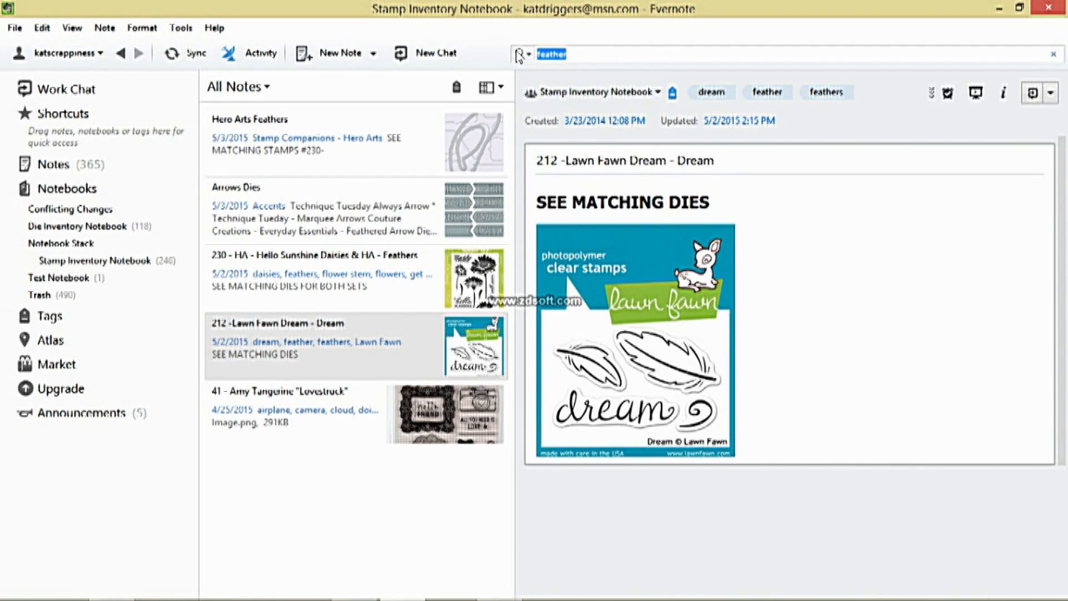
text(lawn fawn dream)
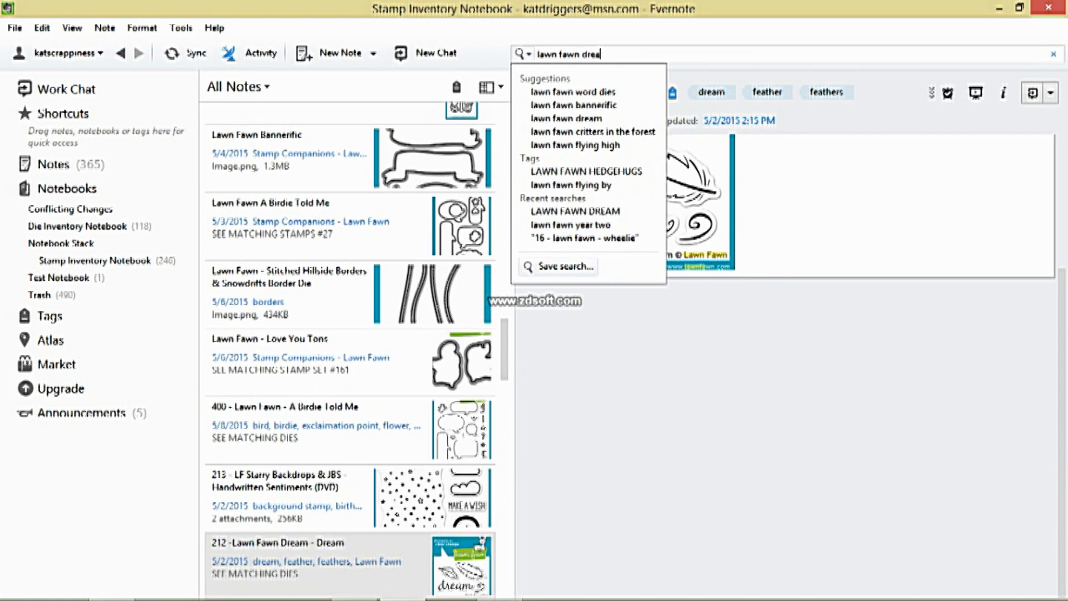
click(339, 124)
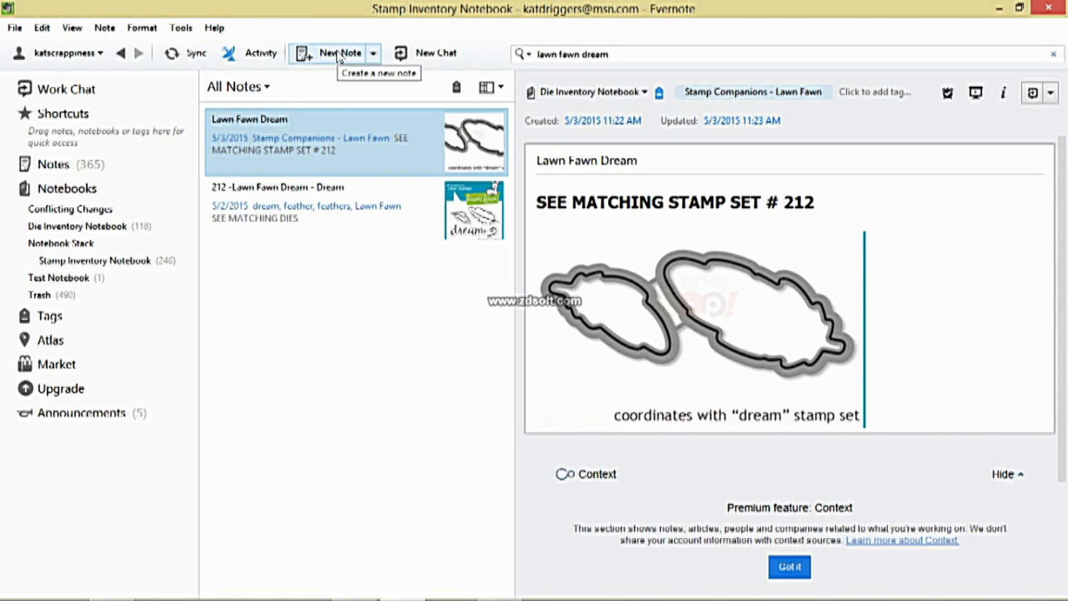
Step: Create a new note in the Test Notebook and title it "401 - Altenew - Vintage Roses"
click(83, 281)
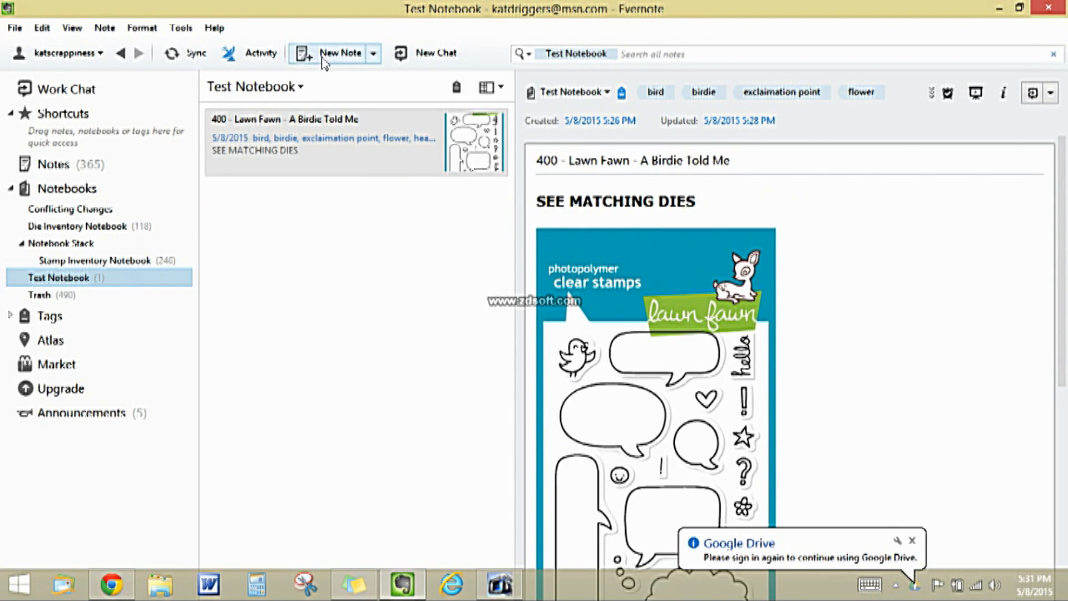
click(323, 57)
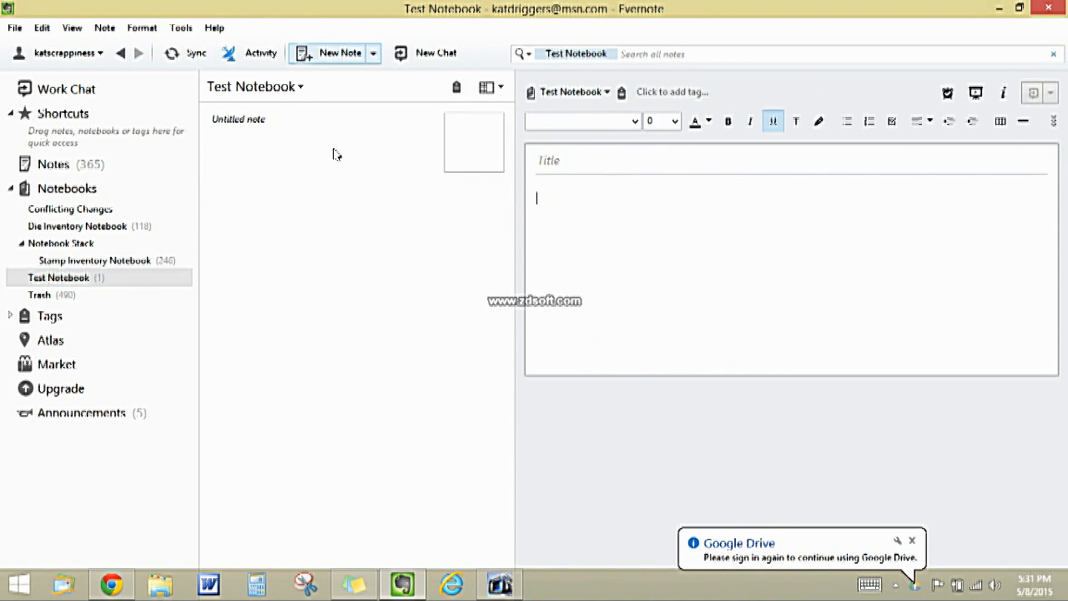
click(549, 159)
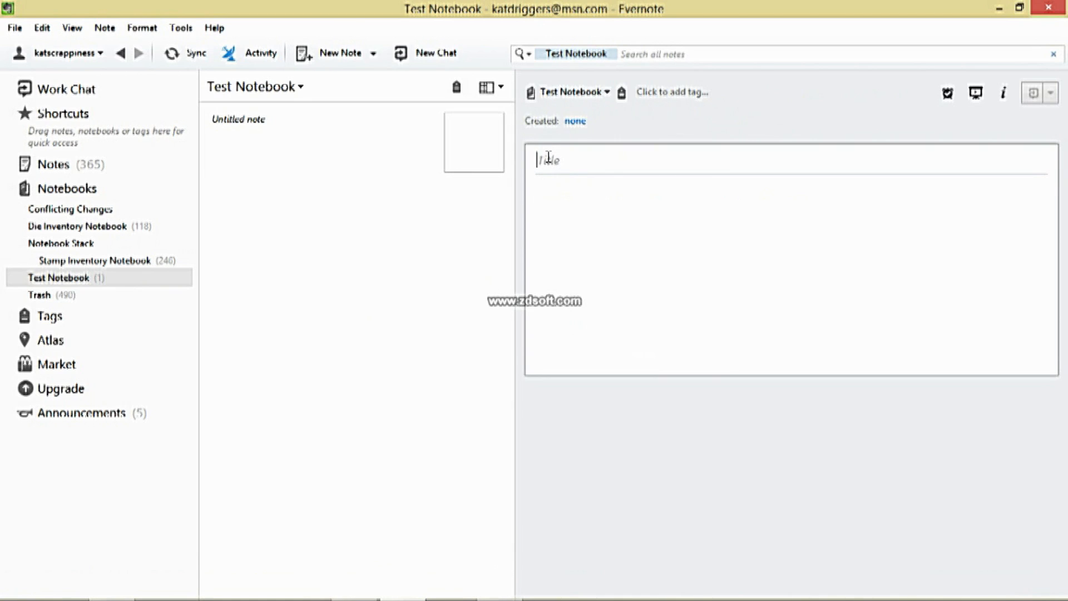
text(401 )
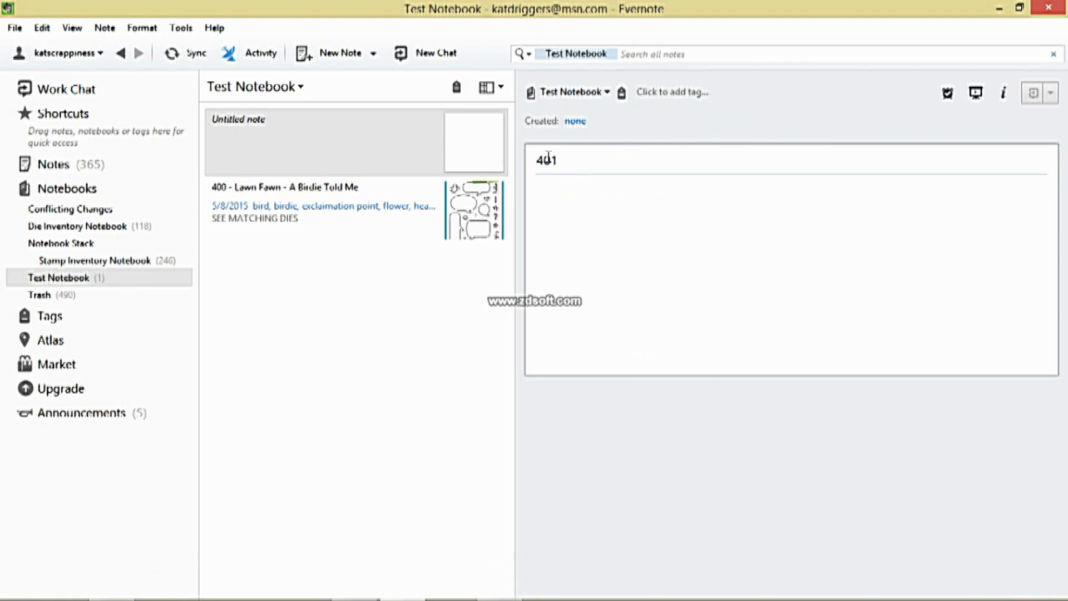
text(- Altenew - Vintage ROses)
key(BackSpace)
key(BackSpace)
key(BackSpace)
key(BackSpace)
text(oses)
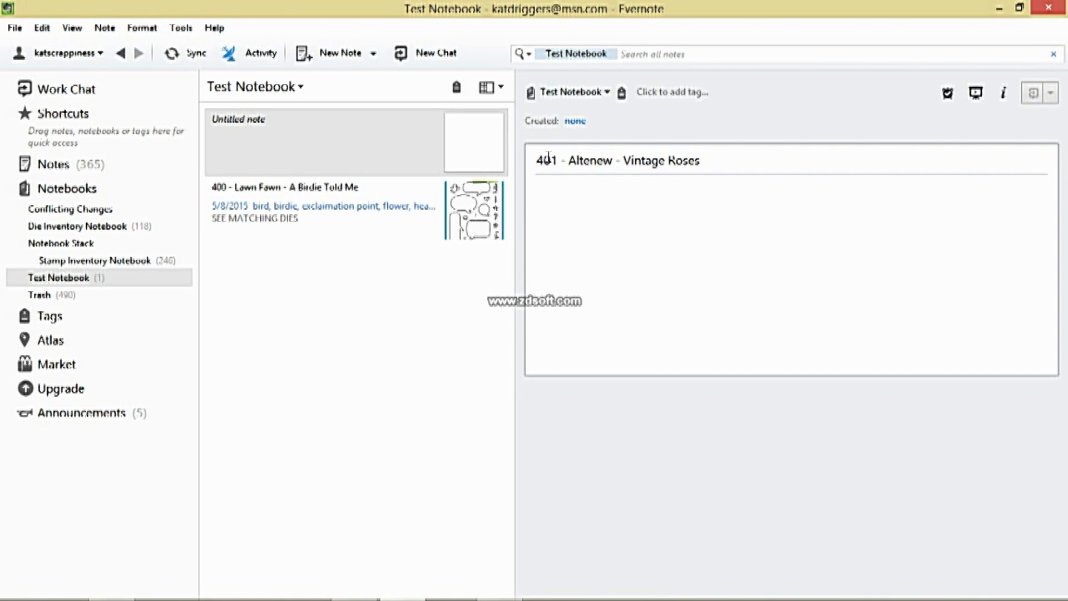
Step: Add a 14-point bold "SEE MATCHING DIES" line to the new note's body, followed by two line breaks
click(575, 214)
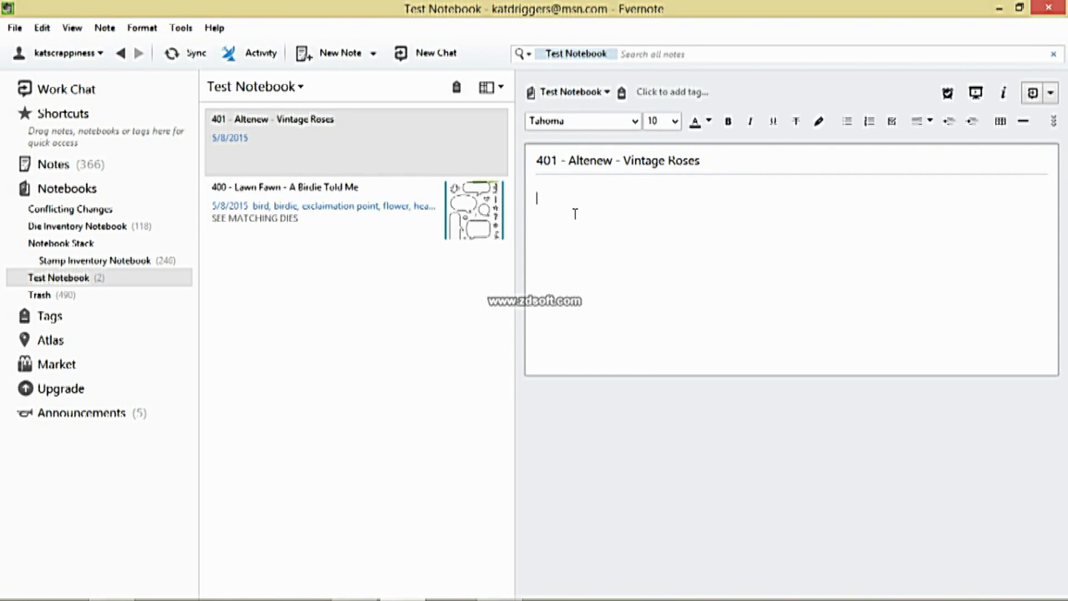
text(SEE MATCHING DIES)
drag(646, 200, 522, 200)
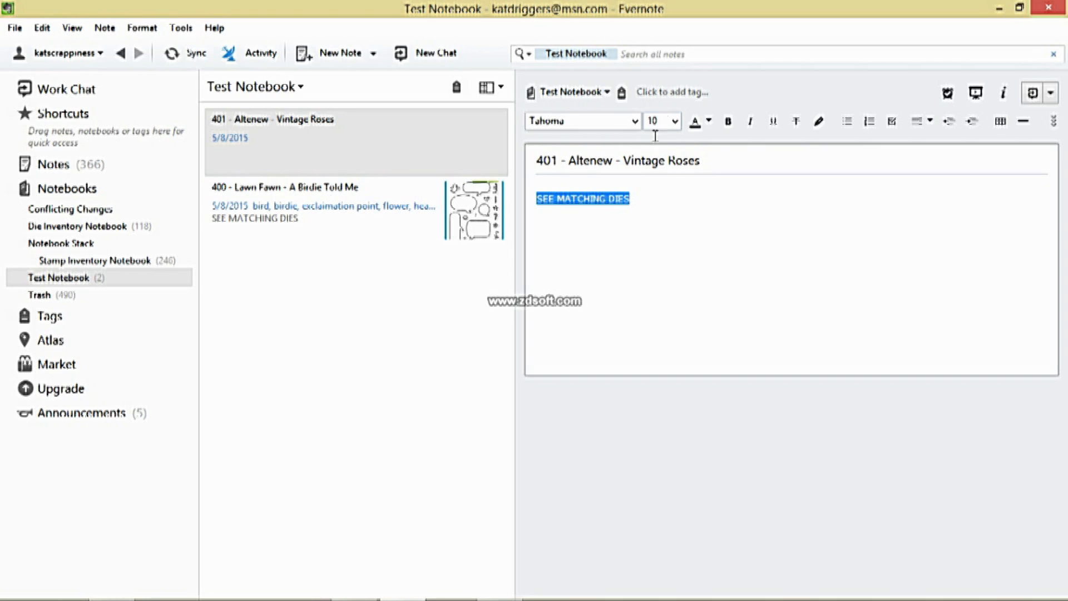
click(675, 121)
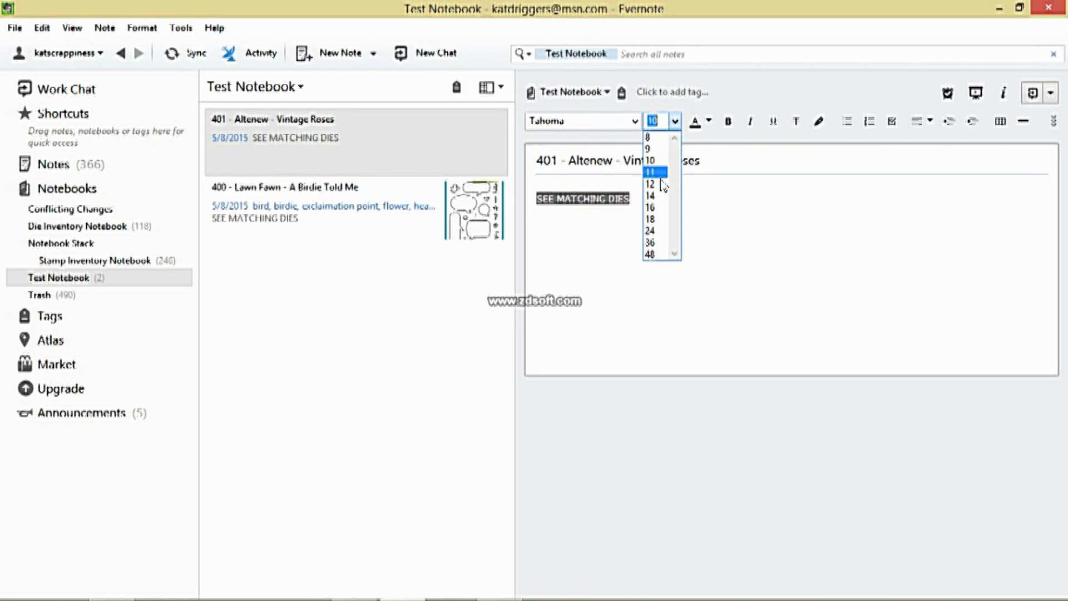
click(651, 195)
click(728, 121)
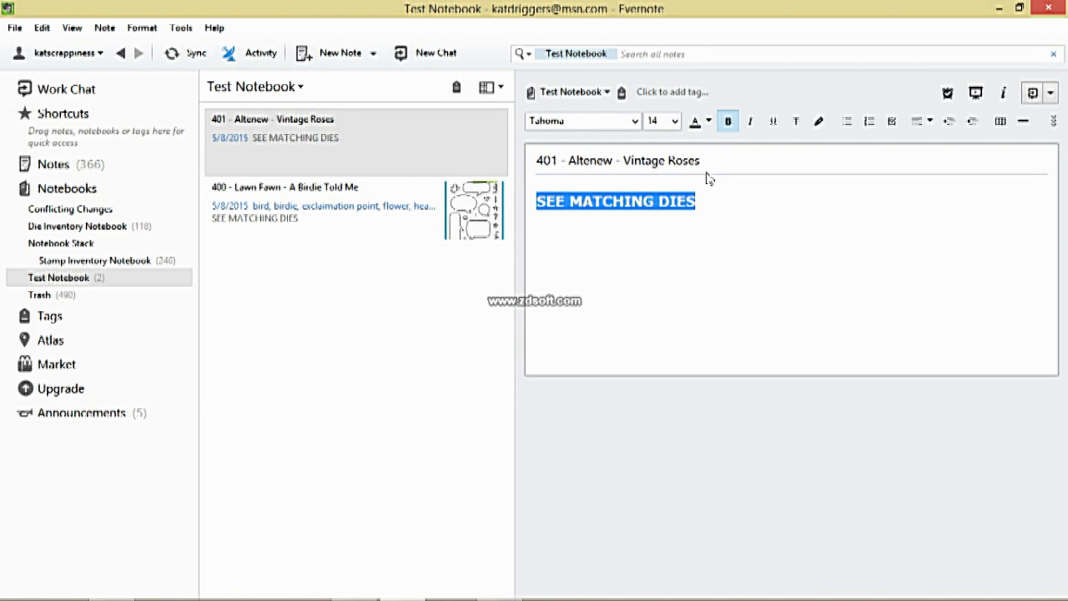
click(711, 202)
key(Return)
key(super+c)
key(super+c)
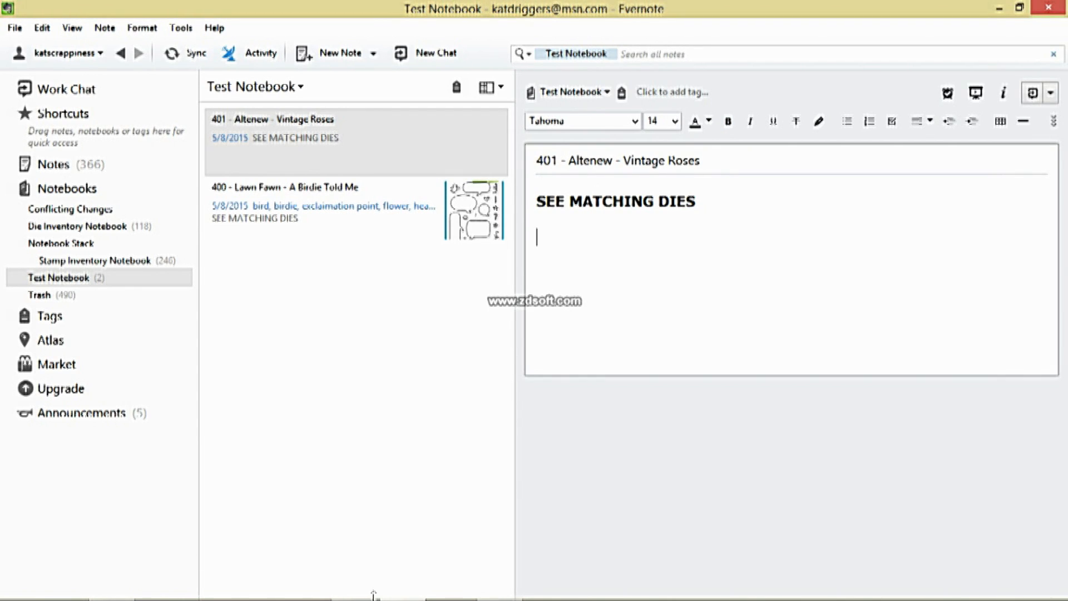
Step: Switch to Chrome and search Google Images for "altenew vintage roses"
click(304, 595)
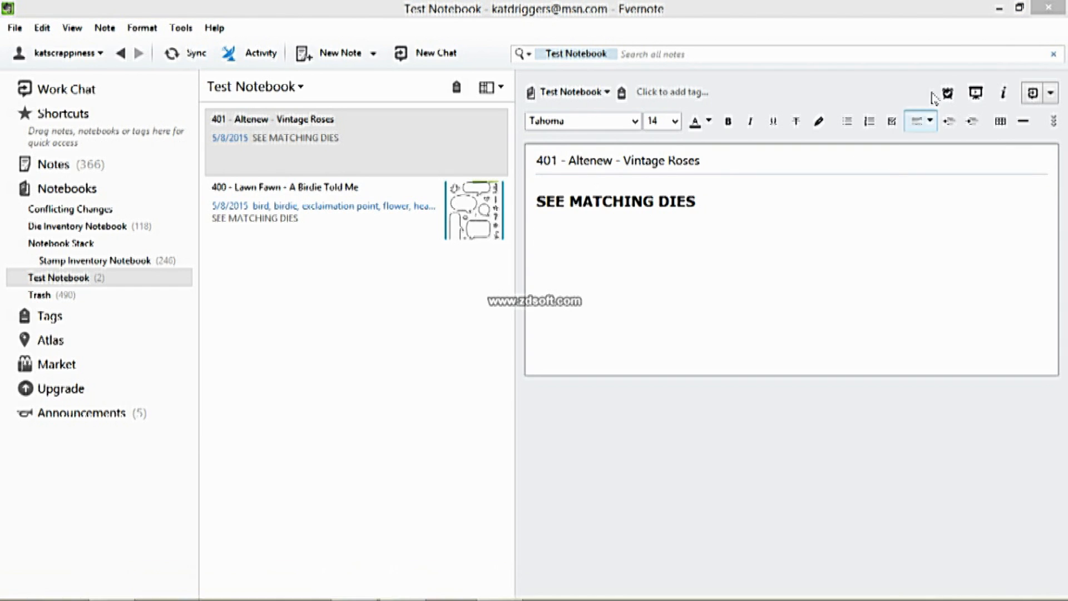
click(996, 17)
click(996, 16)
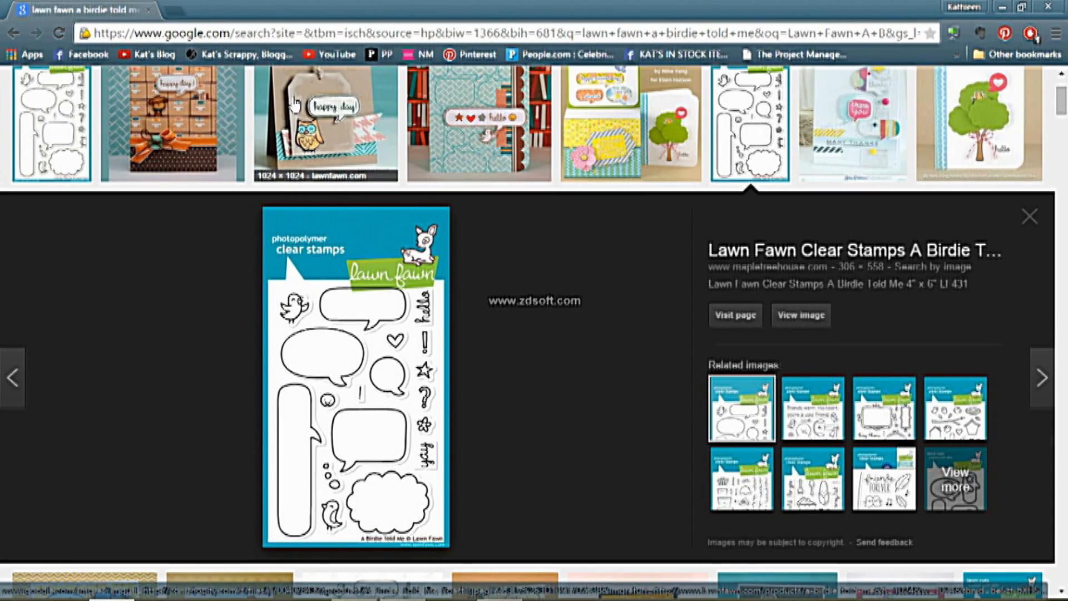
text(ALTENEW)
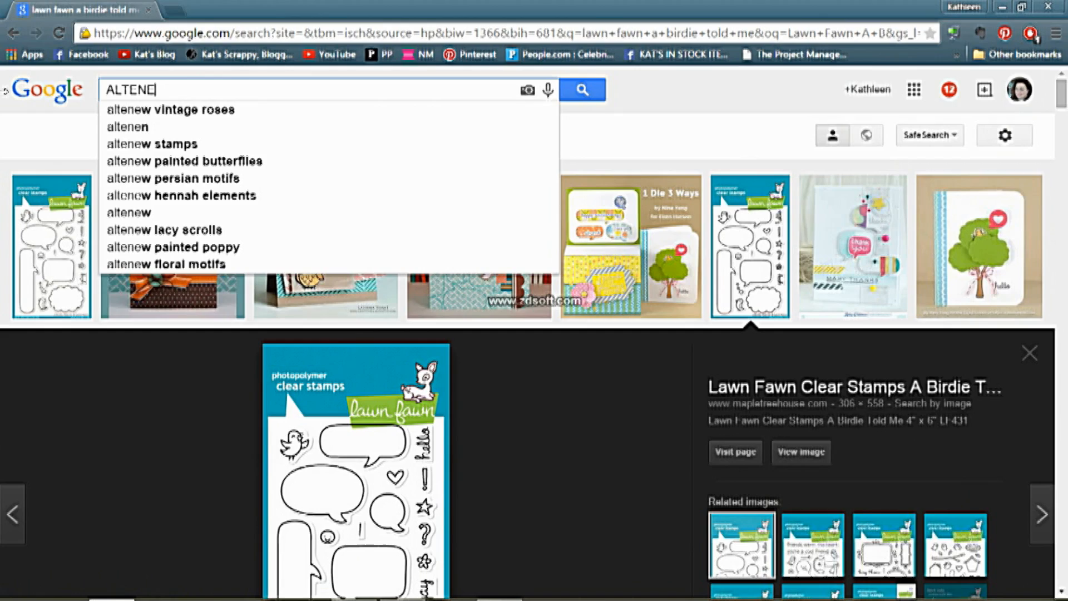
click(114, 114)
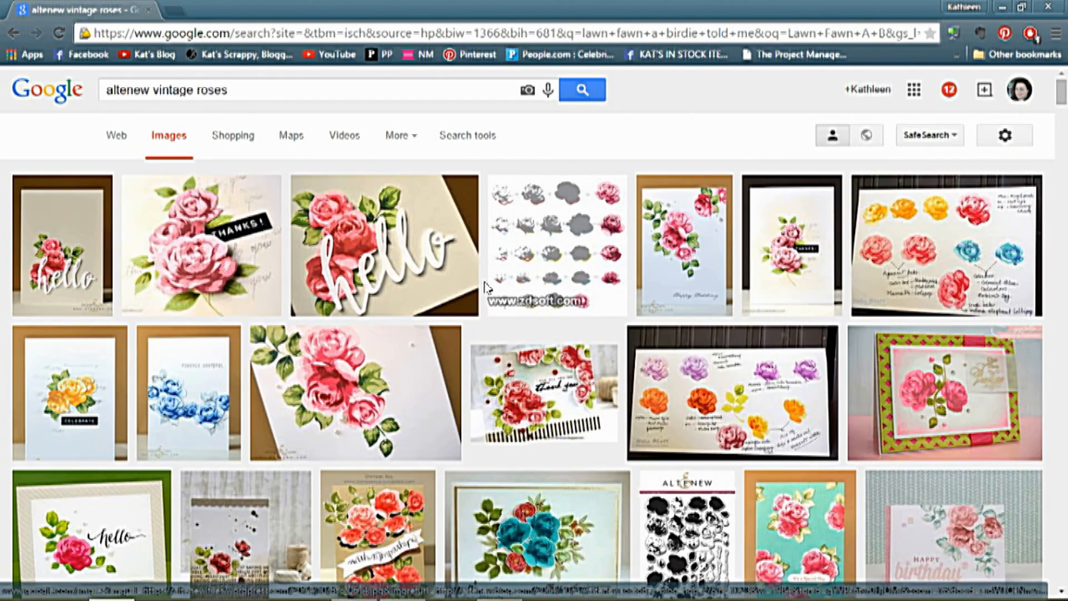
Step: Enlarge the Altenew Vintage Roses stamp set picture, copy the image, and minimize the browser
scroll(672, 349, down, 3)
click(693, 349)
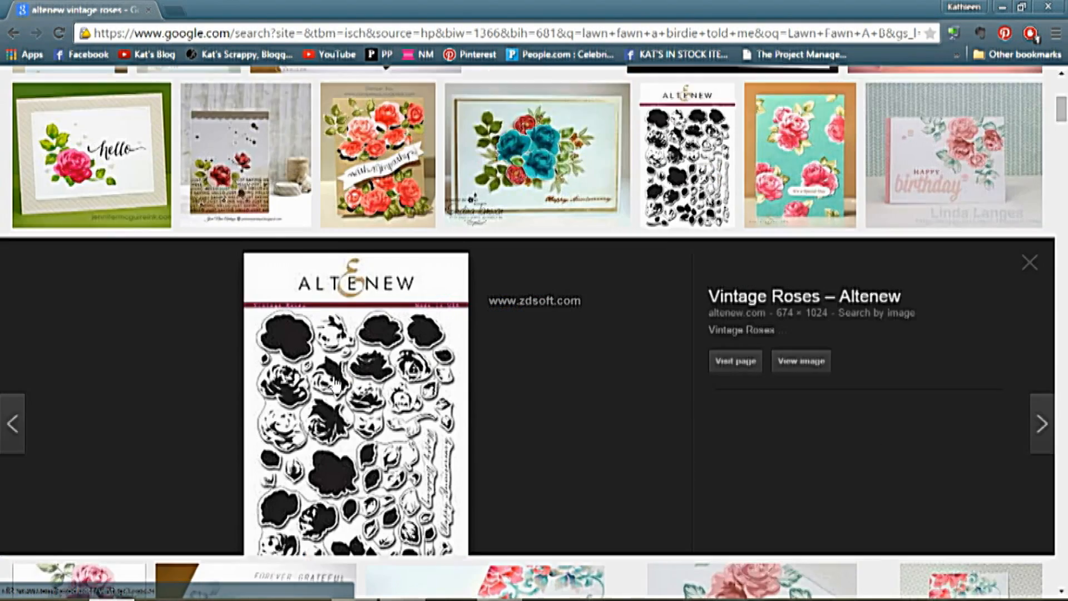
right_click(311, 335)
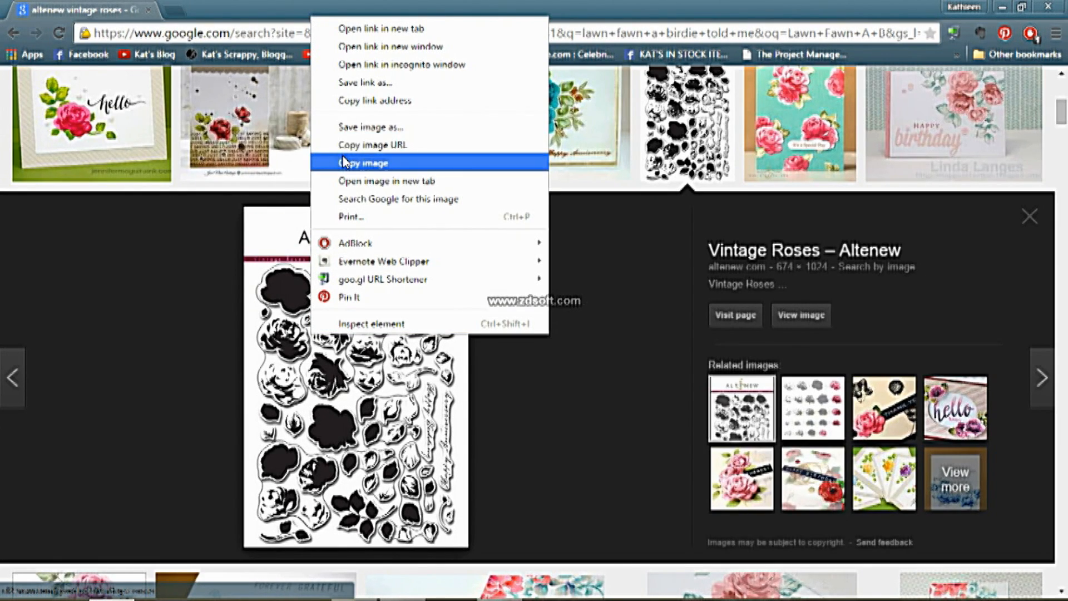
click(363, 163)
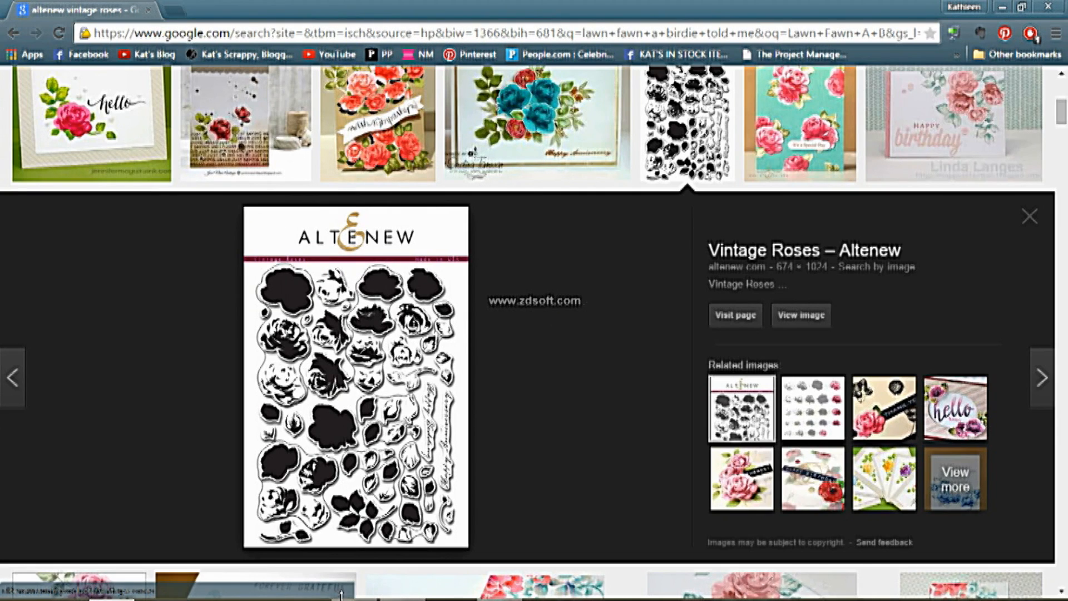
click(380, 596)
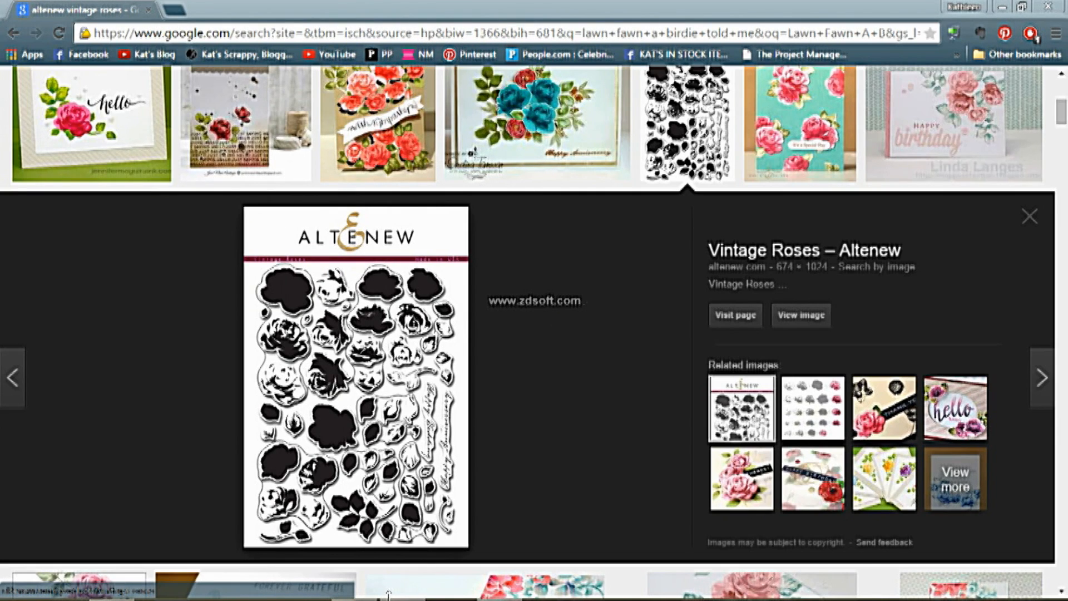
click(1002, 7)
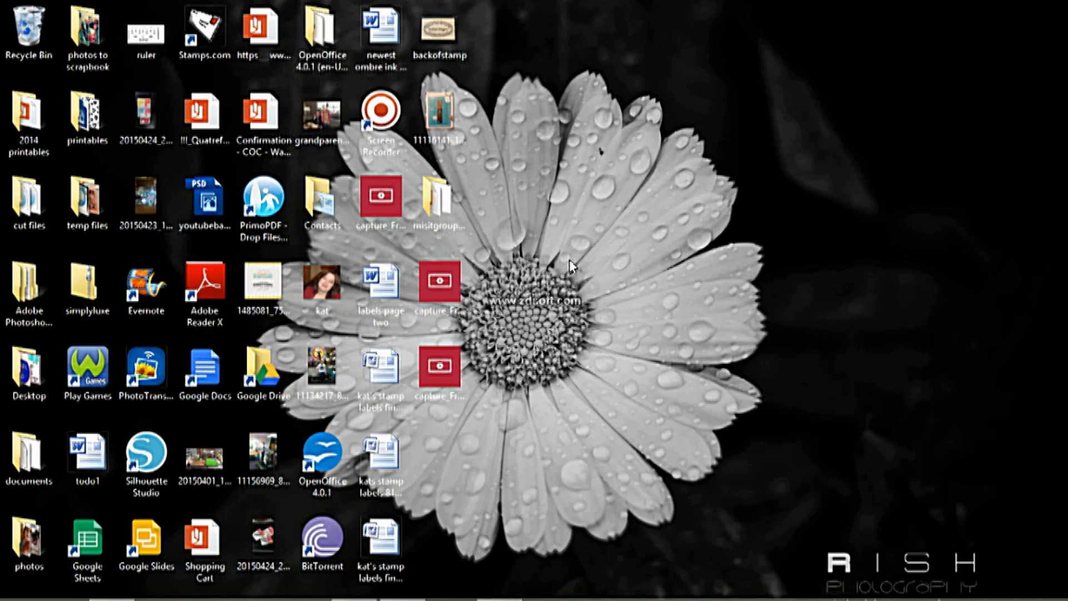
Step: Switch back to Evernote and paste the copied stamp set image below the "SEE MATCHING DIES" line
click(402, 584)
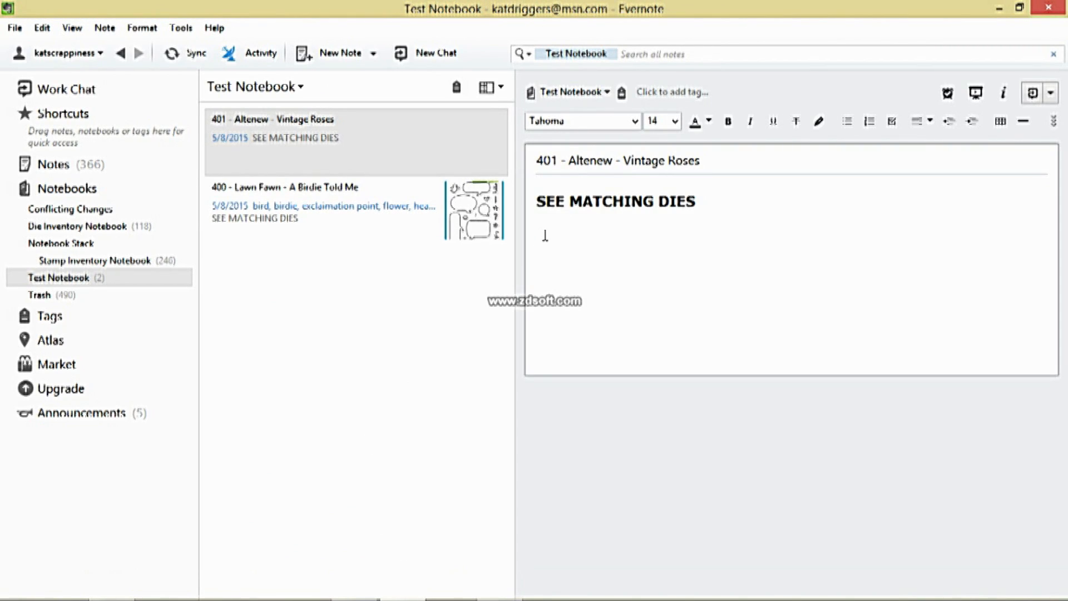
right_click(545, 235)
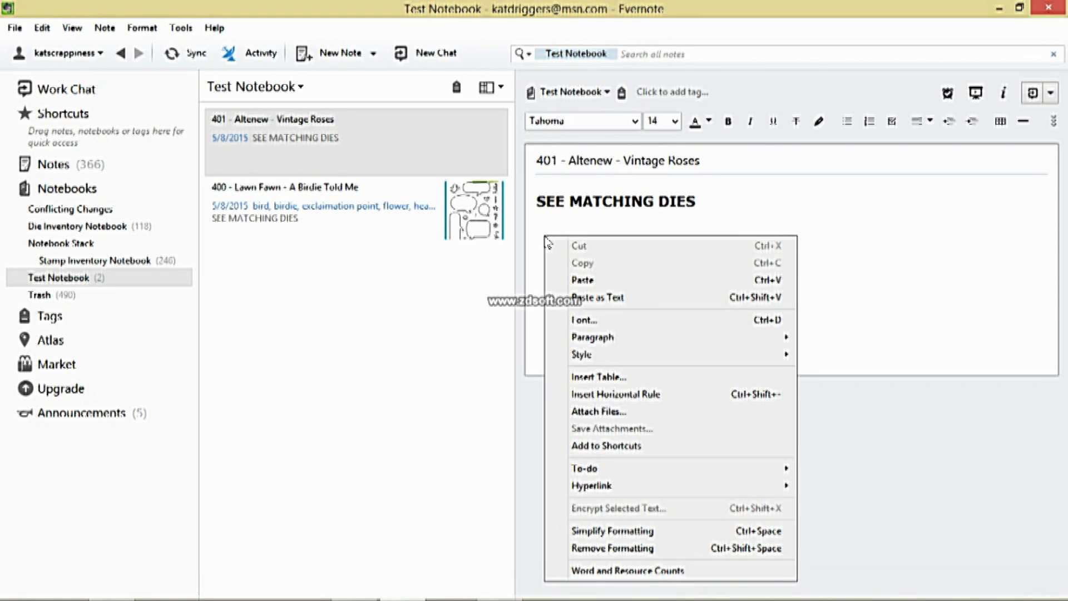
click(576, 279)
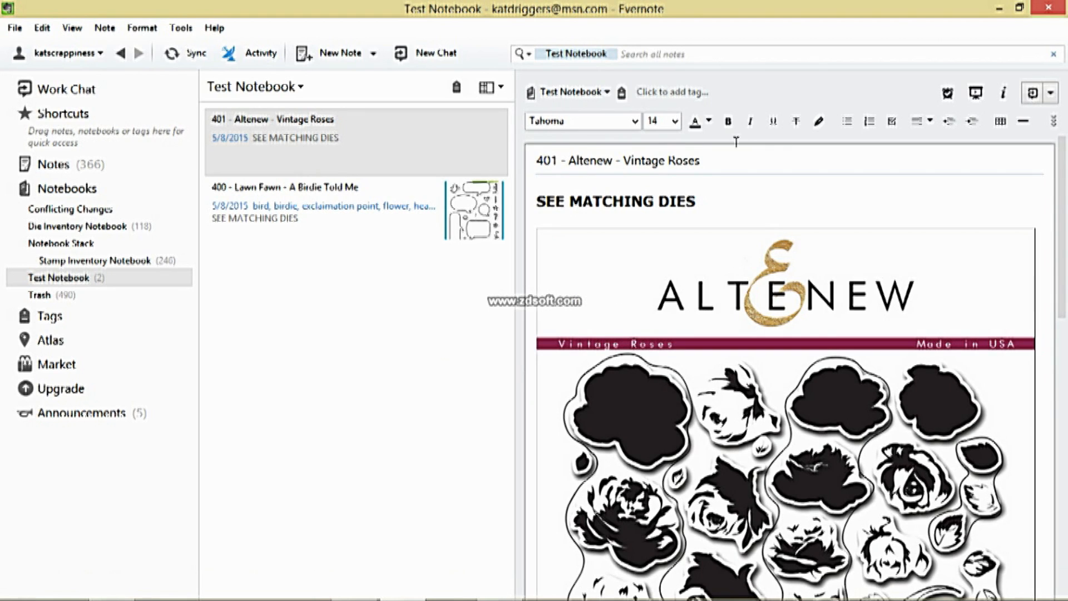
Step: Tag the Vintage Roses note with altenew, rose, flower, leaf and leaves
click(658, 90)
text(ALTENW)
key(BackSpace)
key(BackSpace)
text(EW)
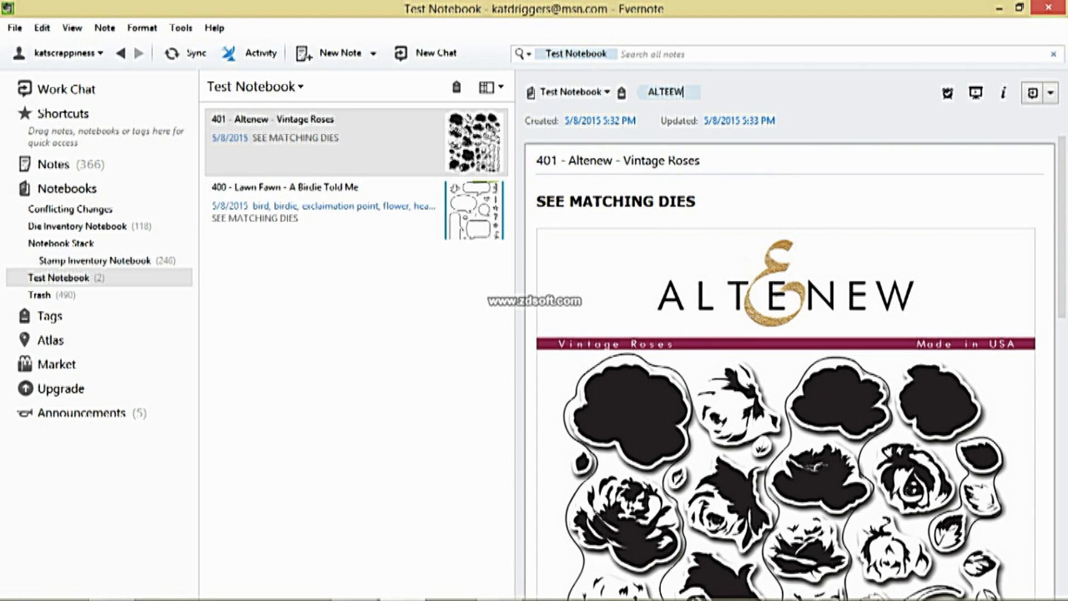
key(BackSpace)
key(BackSpace)
text(NEW, RSOES)
key(BackSpace)
key(BackSpace)
key(BackSpace)
key(BackSpace)
text(OSE, FLOWER, LEAFVES)
click(684, 262)
click(382, 362)
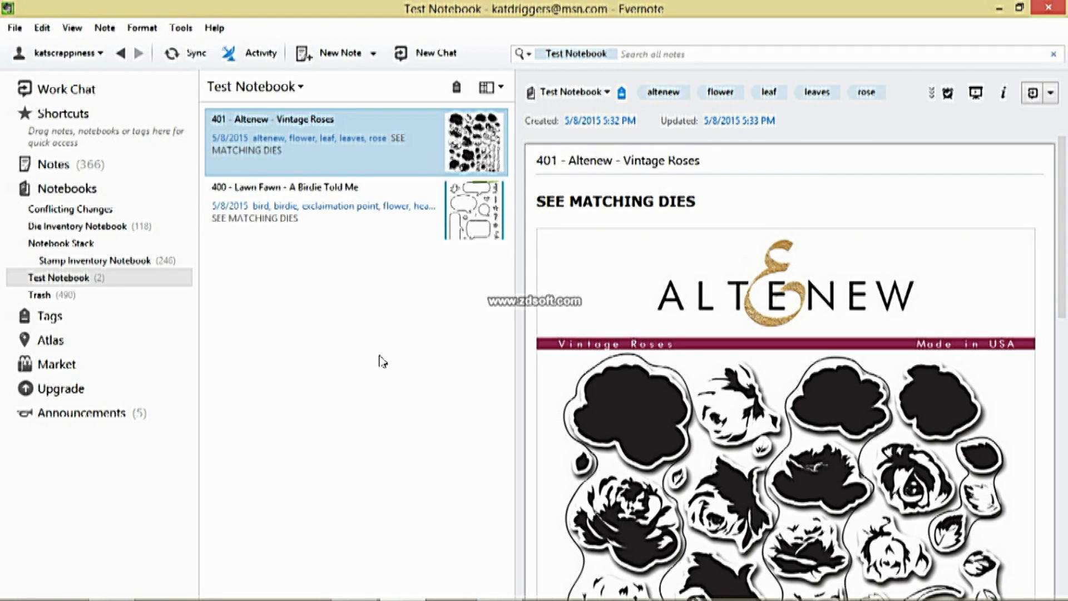
Step: Search all notes for "LEAF" and open the "401 - Altenew - Vintage Roses" note from the results
click(663, 55)
text(LEAF)
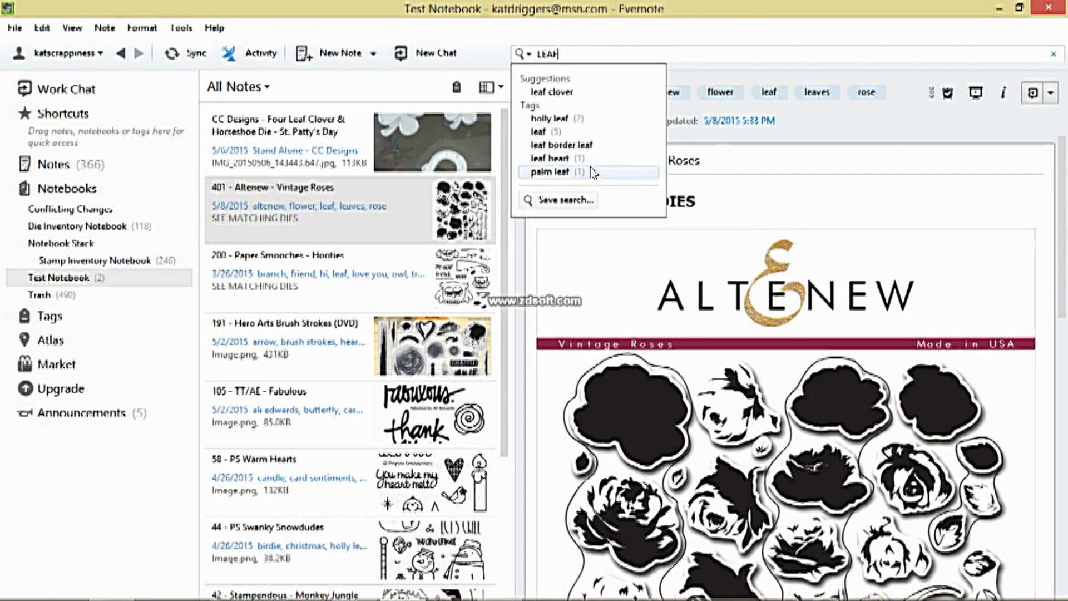
click(414, 214)
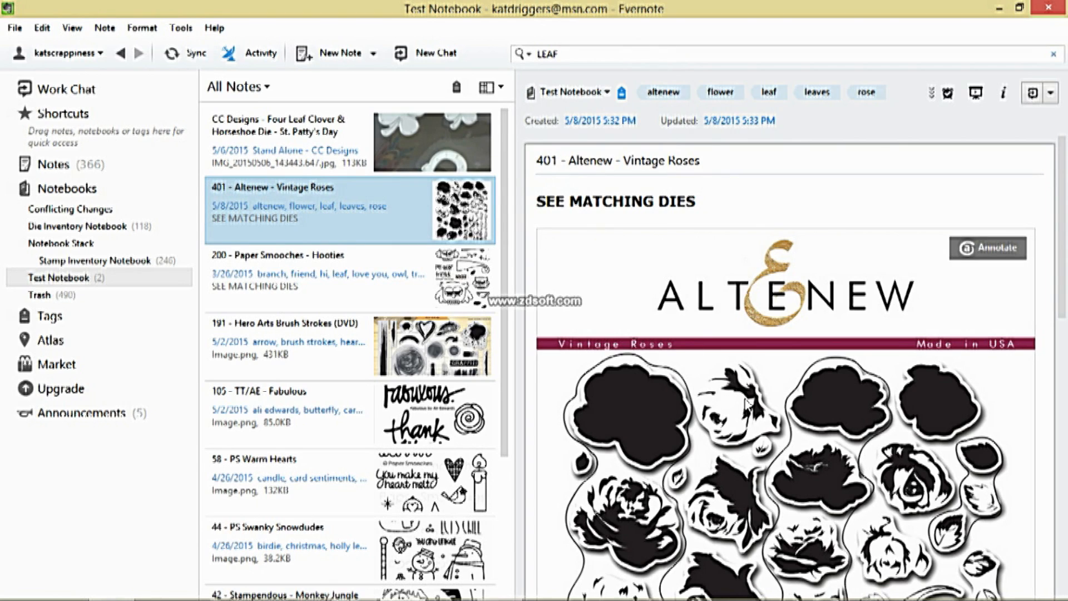
click(746, 409)
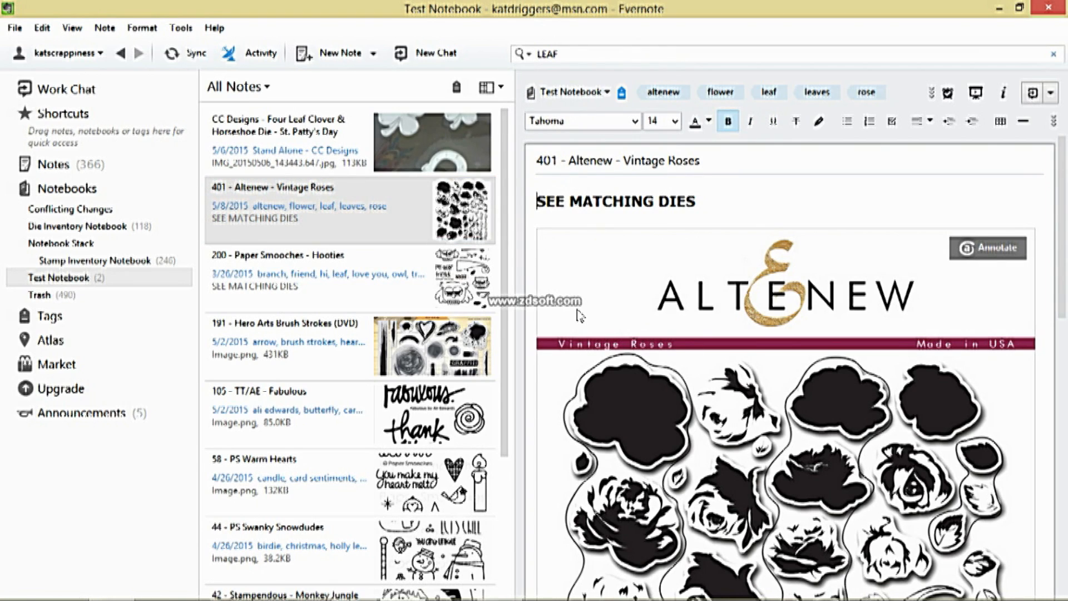